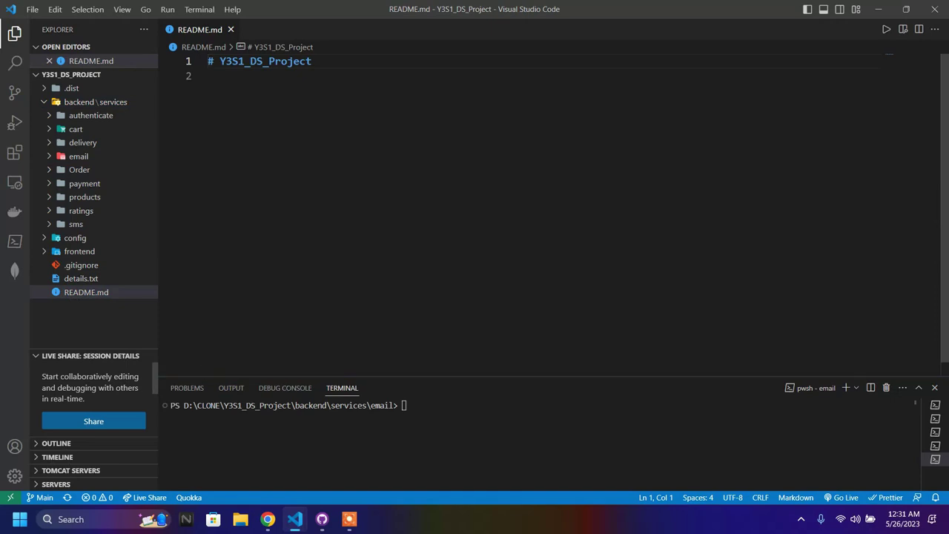
# Switch to the AF_Assignment project, open details.txt and shrink the terminal to show the user records
pyautogui.moveTo(296, 519)
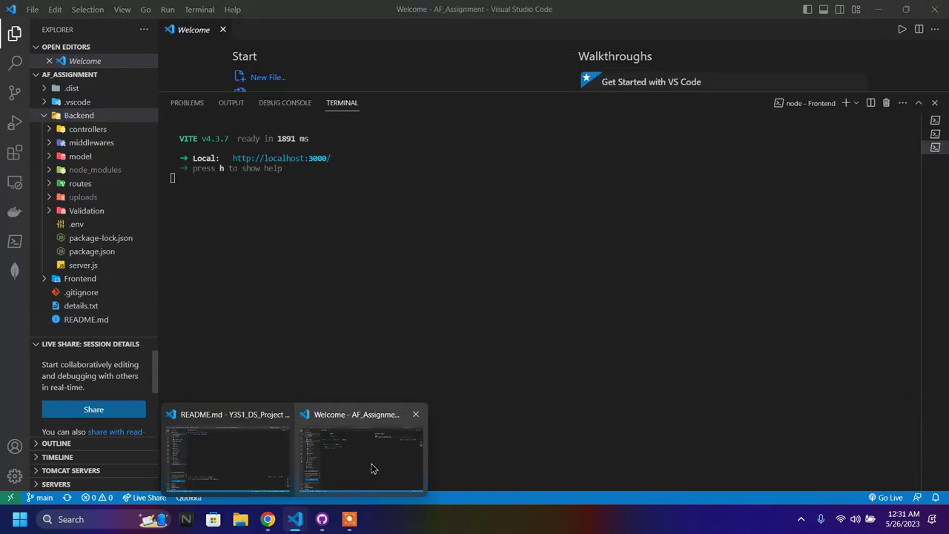
pyautogui.click(373, 467)
pyautogui.click(90, 306)
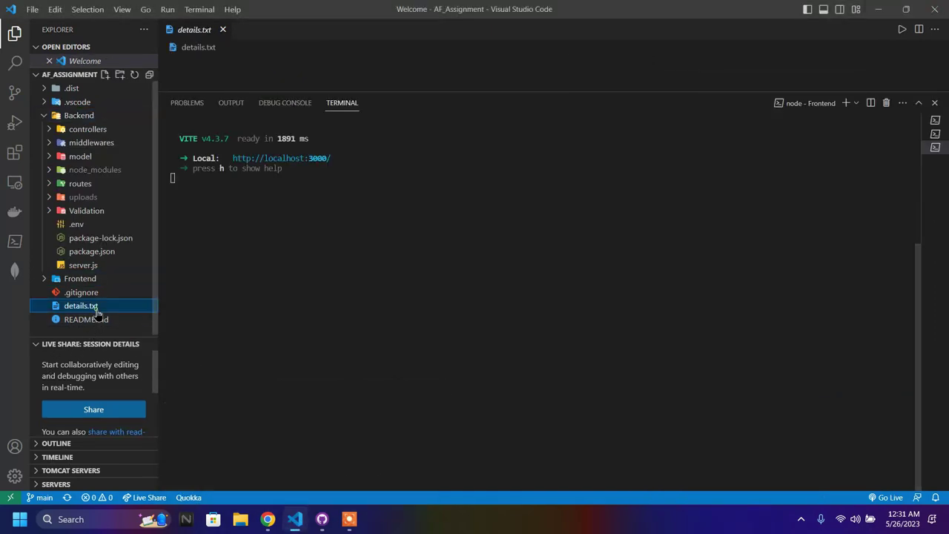
pyautogui.moveTo(300, 93); pyautogui.dragTo(303, 443)
pyautogui.scroll(-10, 334, 332)
pyautogui.scroll(5, 336, 332)
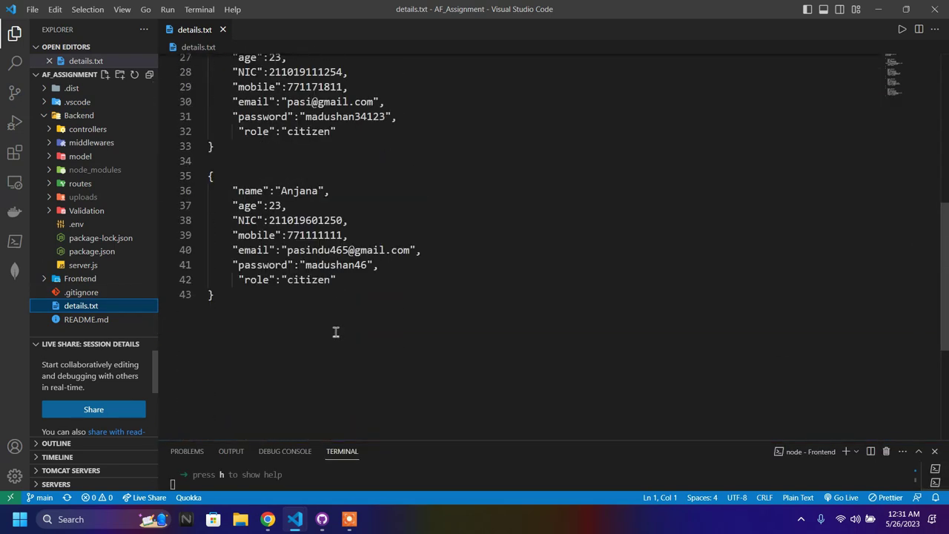
# Copy the email from the last record in details.txt into the email field of the CitizenConnect login form in Chrome
pyautogui.moveTo(287, 252); pyautogui.dragTo(417, 253)
pyautogui.hotkey('ctrl', 'c')
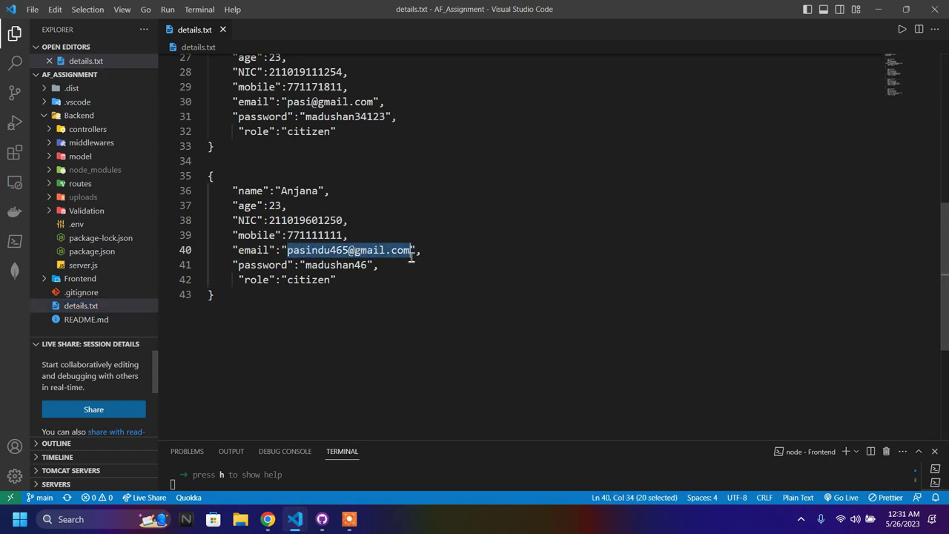
pyautogui.moveTo(268, 519)
pyautogui.click(277, 445)
pyautogui.click(360, 190)
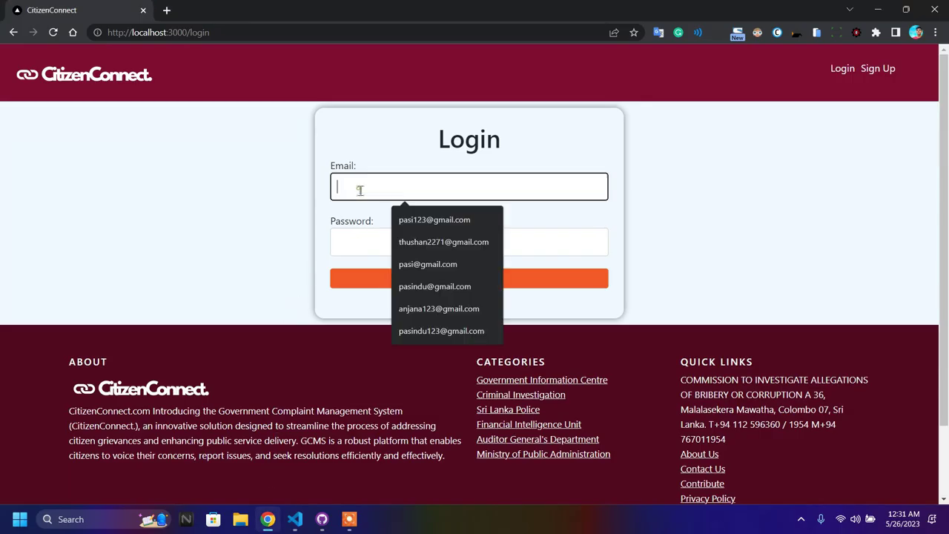
pyautogui.hotkey('ctrl', 'v')
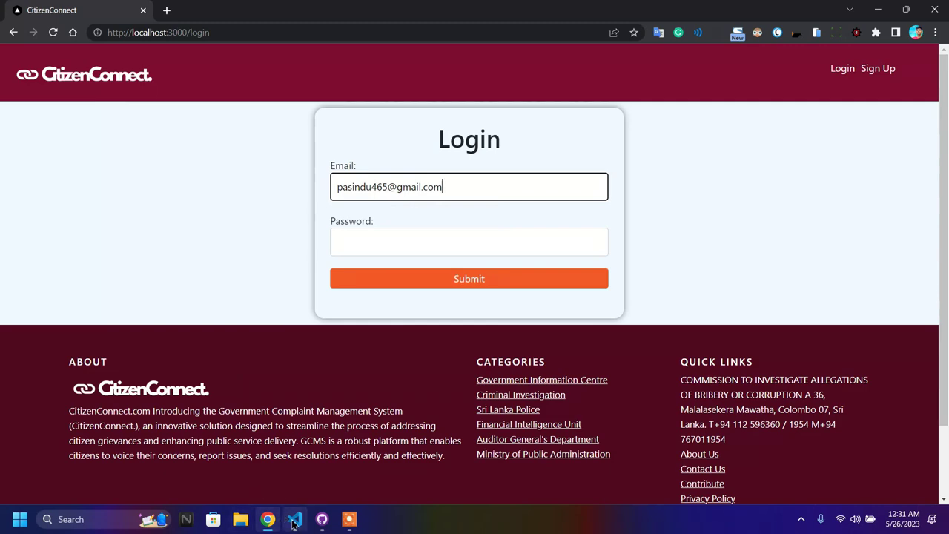
# Copy the account password from the last record in details.txt into the login form and try to log in
pyautogui.moveTo(294, 519)
pyautogui.click(347, 468)
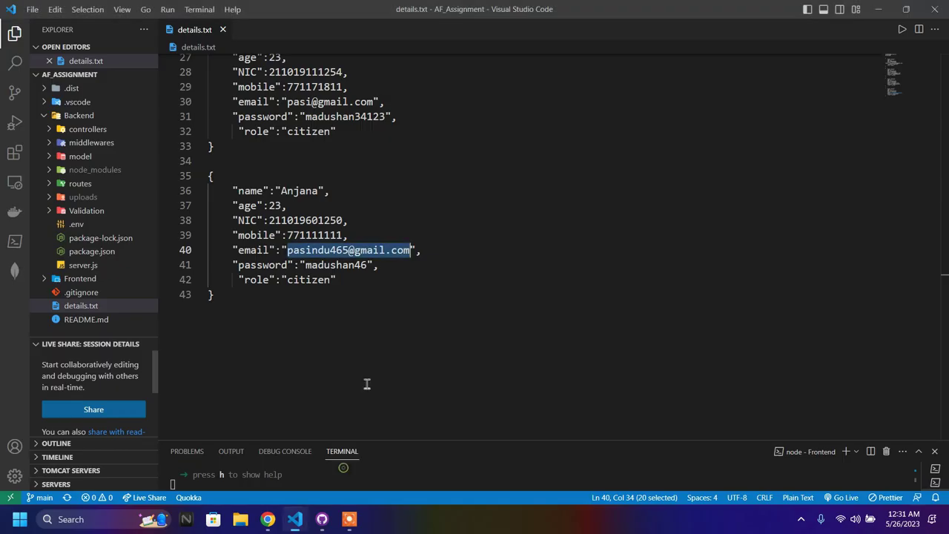
pyautogui.doubleClick(339, 265)
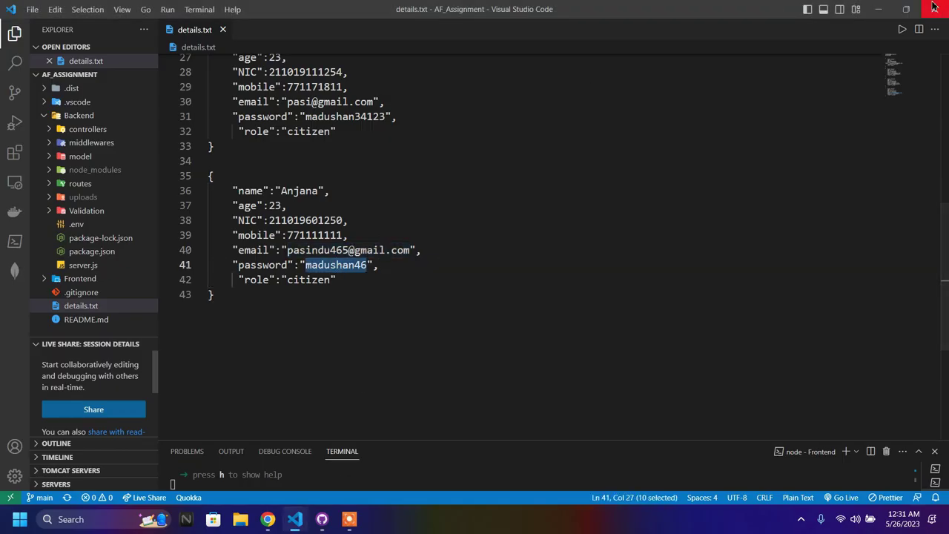
pyautogui.click(877, 9)
pyautogui.click(437, 237)
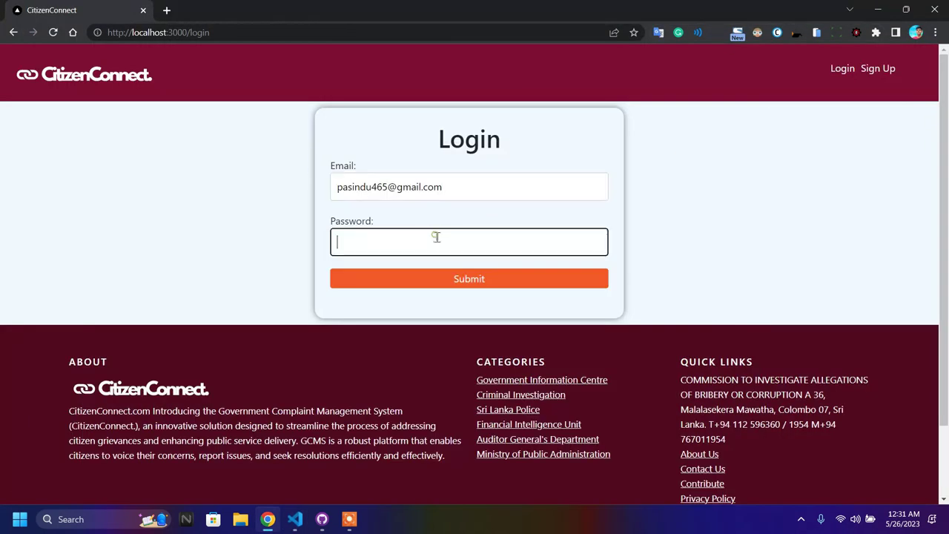
pyautogui.hotkey('ctrl', 'v')
pyautogui.click(476, 281)
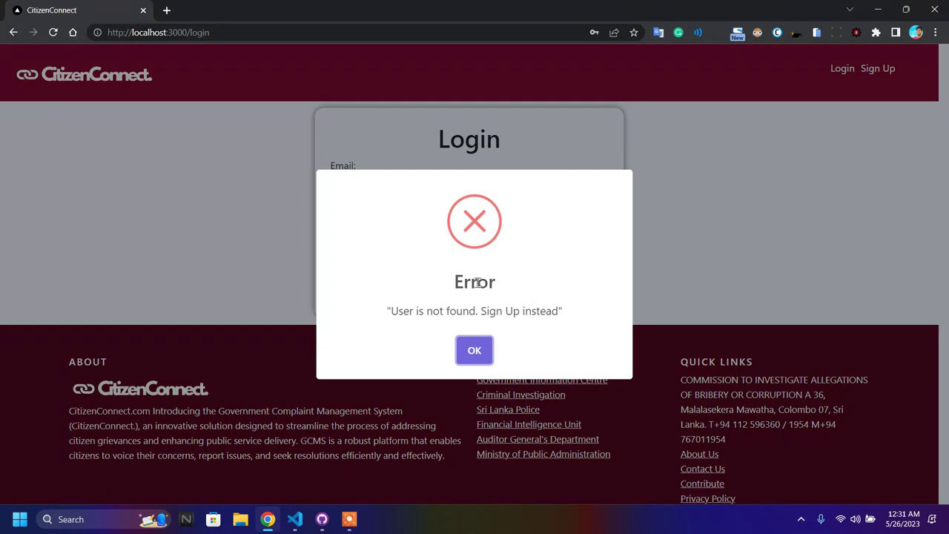
pyautogui.click(474, 353)
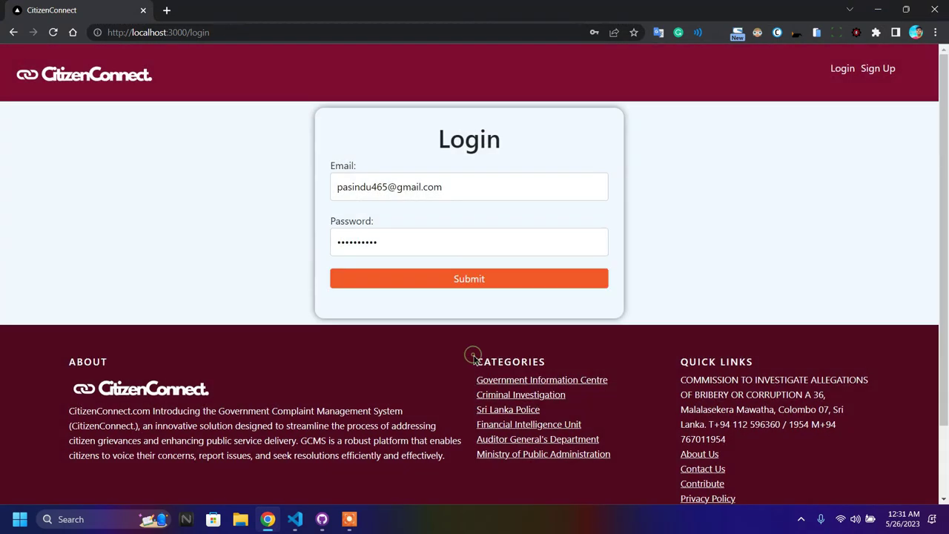
# Replace the login form's email with the one from the second-to-last record in details.txt
pyautogui.click(294, 519)
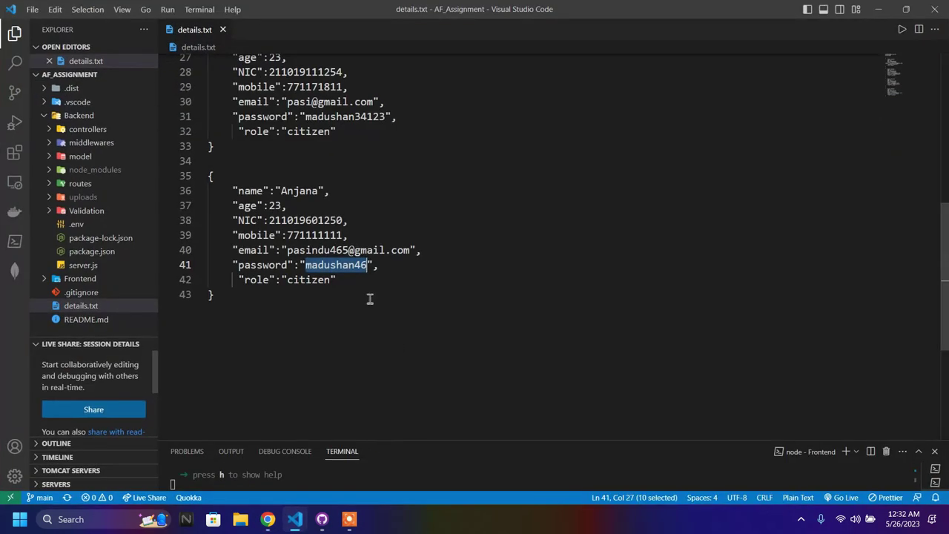
pyautogui.scroll(3, 369, 298)
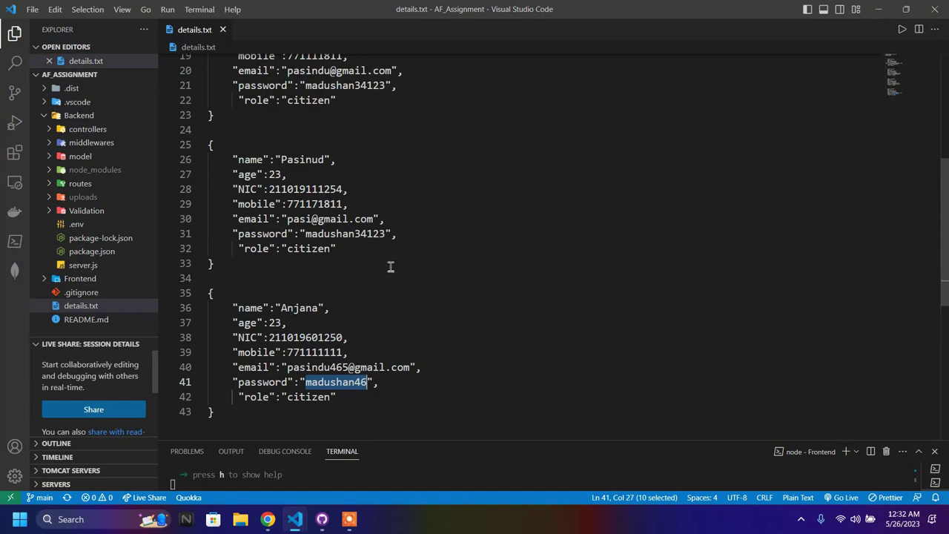
pyautogui.moveTo(289, 221); pyautogui.dragTo(376, 220)
pyautogui.hotkey('ctrl', 'c')
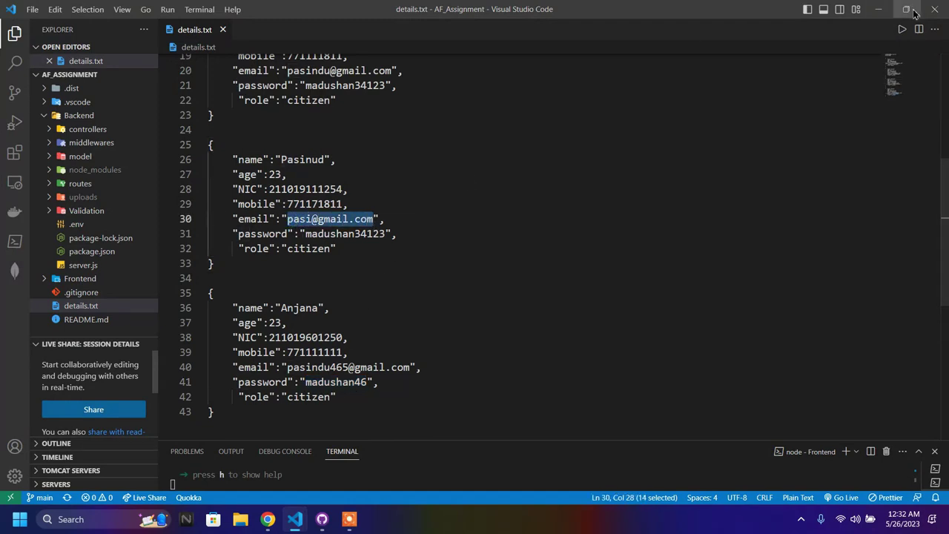
pyautogui.click(878, 9)
pyautogui.tripleClick(474, 191)
pyautogui.hotkey('ctrl', 'v')
# Replace the login password with the one from the second-to-last record in details.txt and log in to CitizenConnect
pyautogui.moveTo(294, 519)
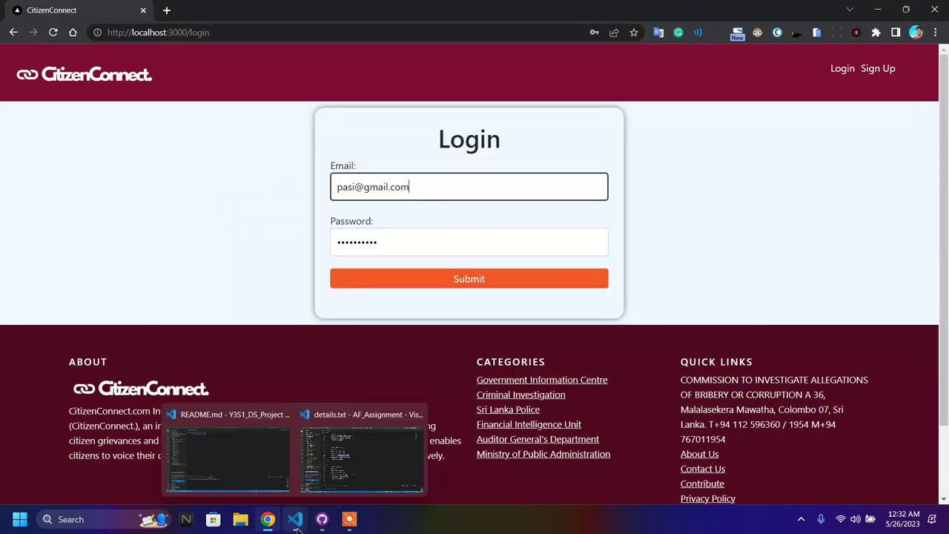
pyautogui.click(356, 452)
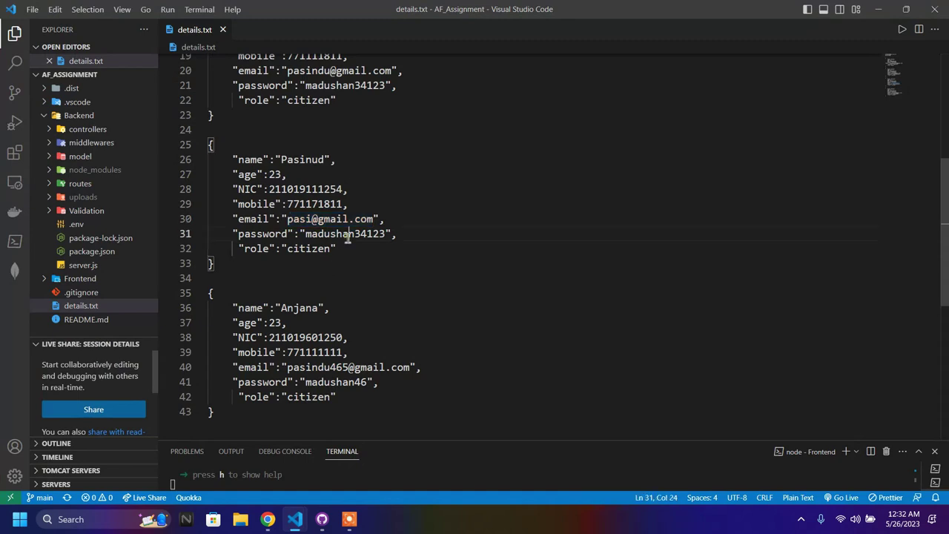
pyautogui.doubleClick(346, 234)
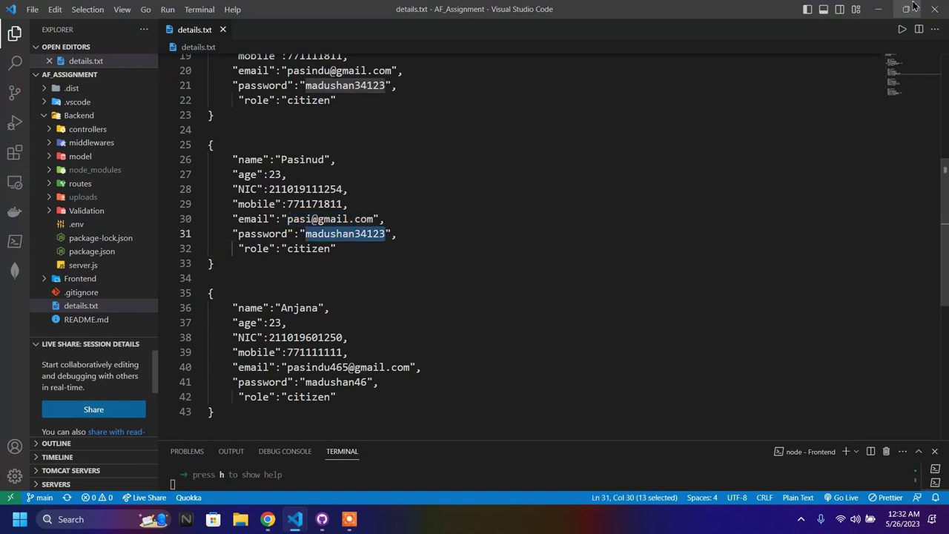
pyautogui.click(878, 9)
pyautogui.click(419, 236)
pyautogui.hotkey('ctrl', 'a')
pyautogui.hotkey('ctrl', 'v')
pyautogui.click(435, 280)
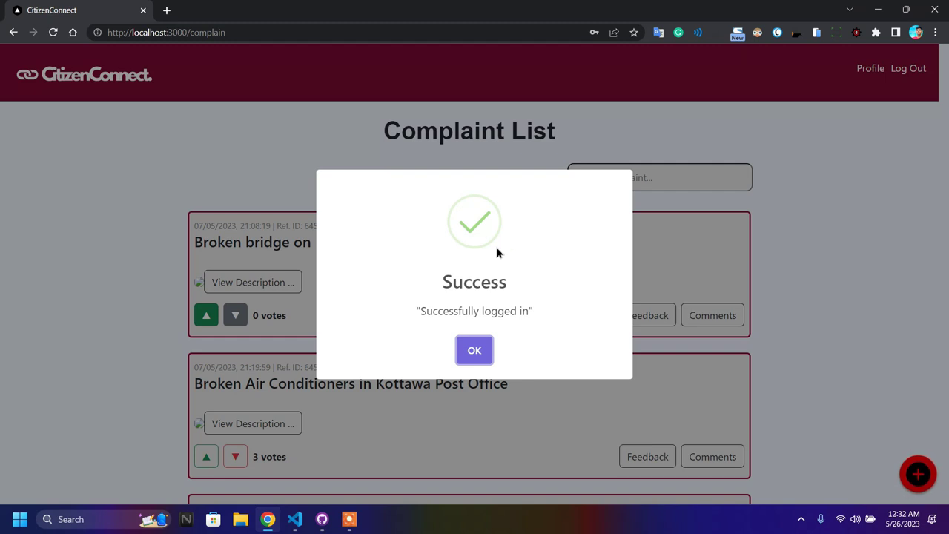
pyautogui.click(479, 353)
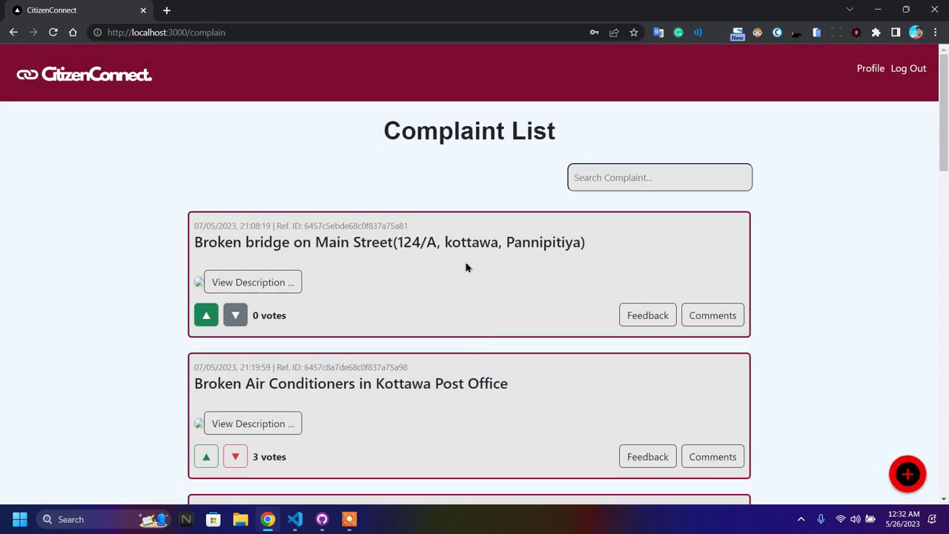
# Browse the complaint list, expanding the descriptions of the broken bridge, air conditioner and ambulance complaints
pyautogui.scroll(-5, 403, 248)
pyautogui.scroll(5, 402, 248)
pyautogui.click(255, 282)
pyautogui.scroll(-3, 257, 274)
pyautogui.click(256, 271)
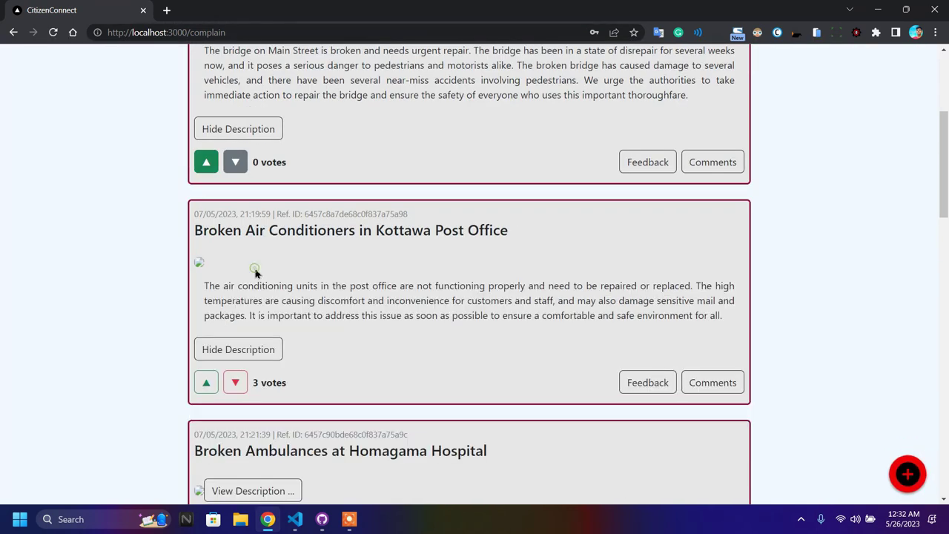
pyautogui.scroll(-2, 256, 274)
pyautogui.click(261, 302)
pyautogui.scroll(-9, 253, 329)
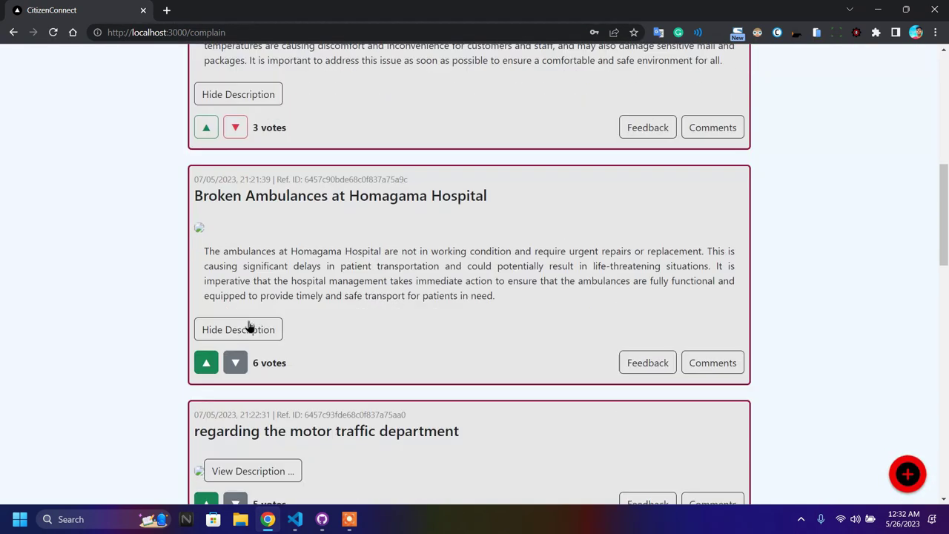
pyautogui.scroll(-2, 282, 291)
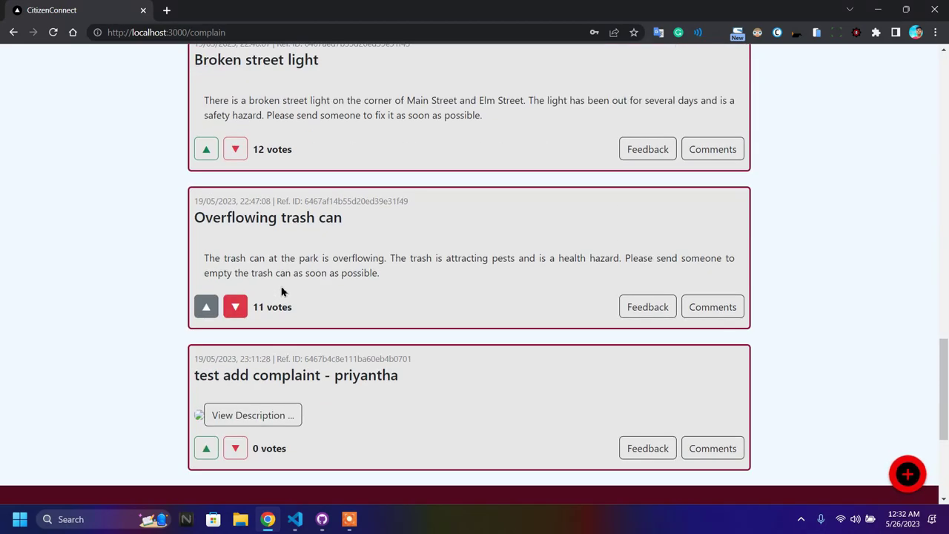
pyautogui.scroll(15, 282, 292)
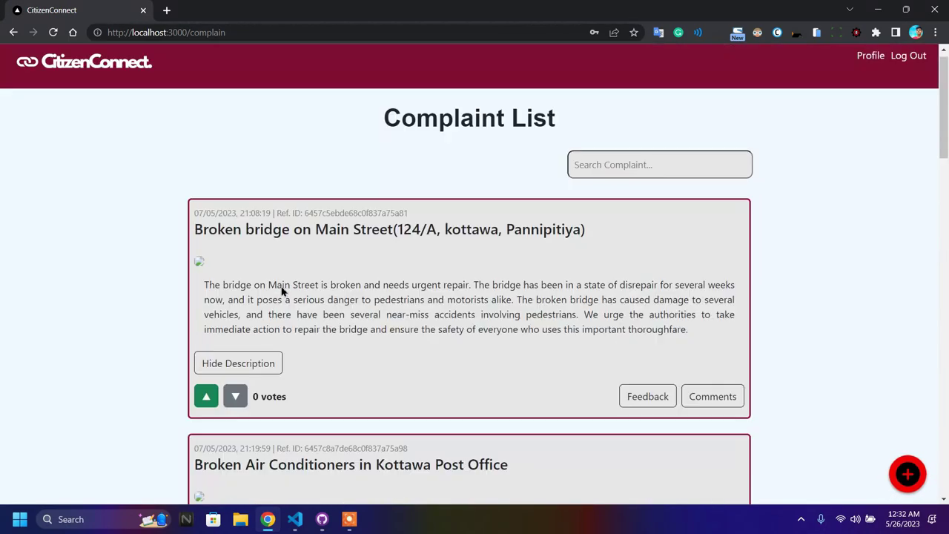
pyautogui.scroll(-3, 549, 222)
pyautogui.scroll(3, 559, 215)
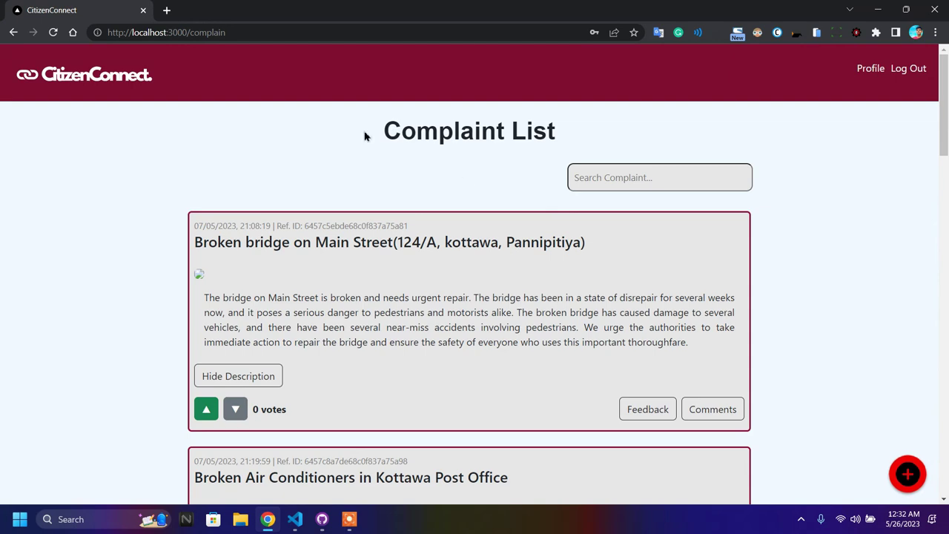
pyautogui.moveTo(943, 103); pyautogui.dragTo(906, 59)
pyautogui.moveTo(380, 137); pyautogui.dragTo(546, 199)
pyautogui.click(518, 204)
# Open the citizen's profile and delete the "dvxcv" and "trash" entries from My Complaints
pyautogui.click(869, 68)
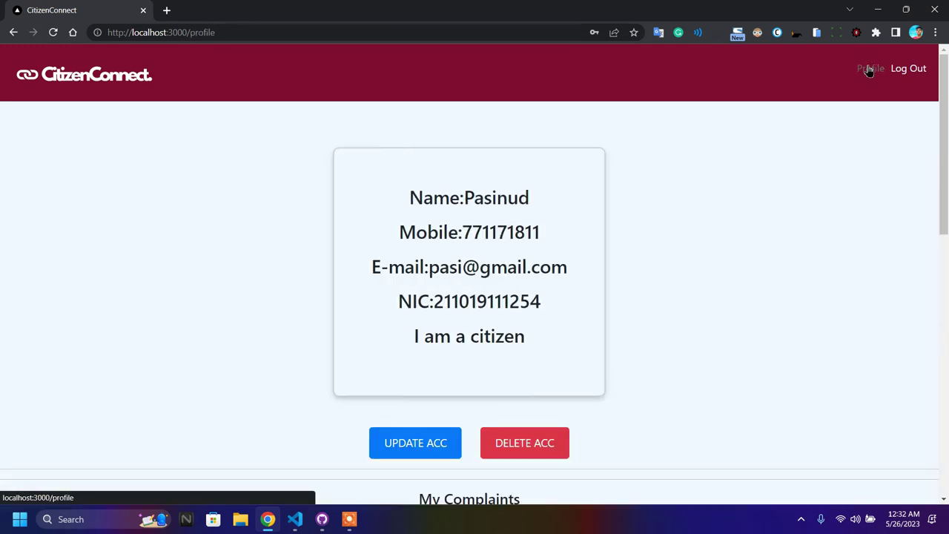
pyautogui.scroll(-4, 617, 230)
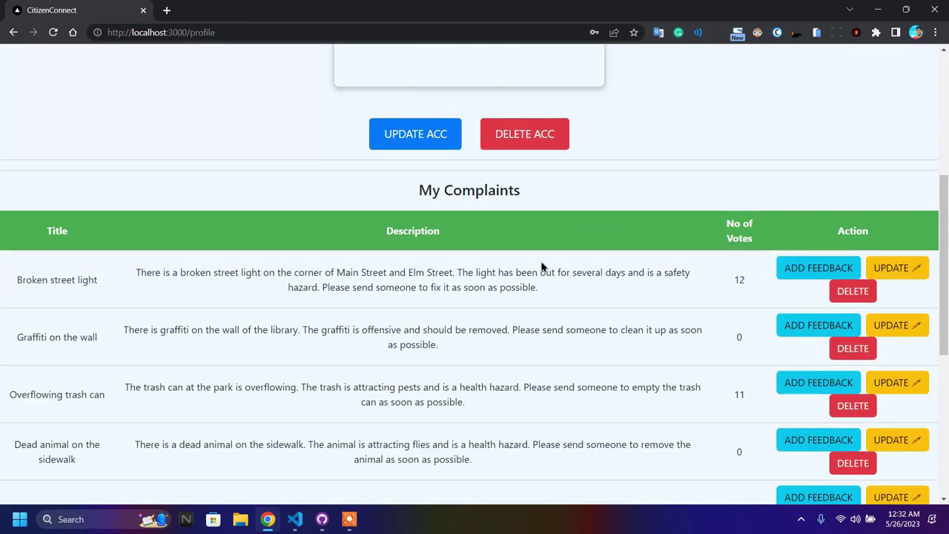
pyautogui.scroll(-3, 311, 333)
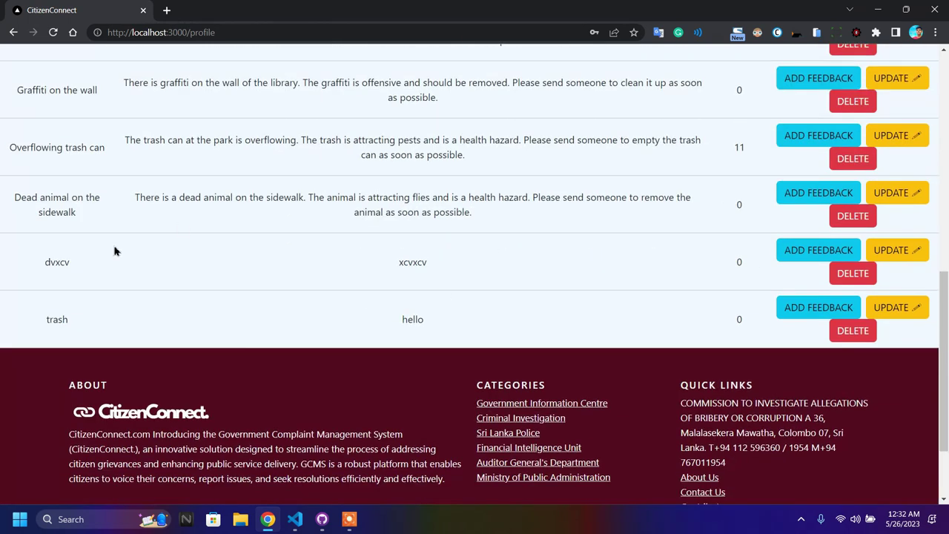
pyautogui.click(853, 274)
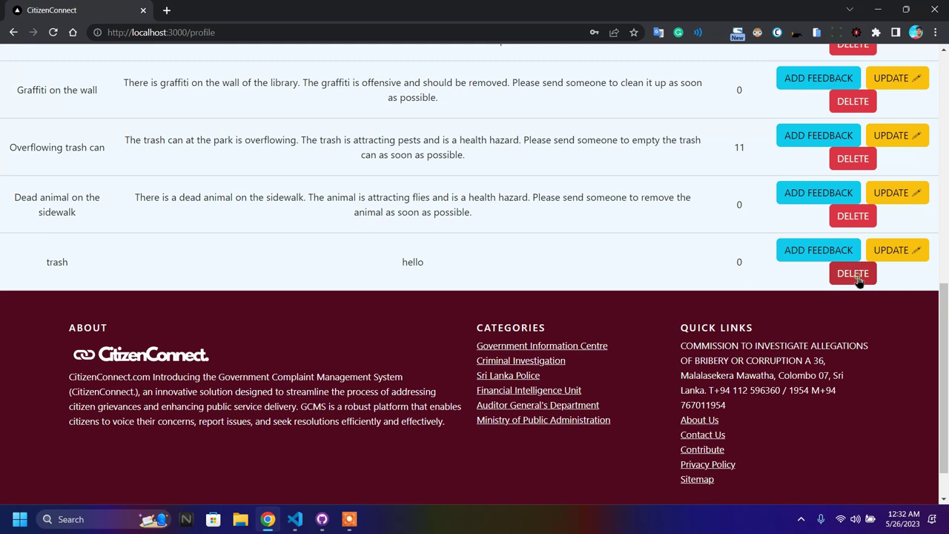
pyautogui.click(854, 273)
pyautogui.scroll(7, 293, 197)
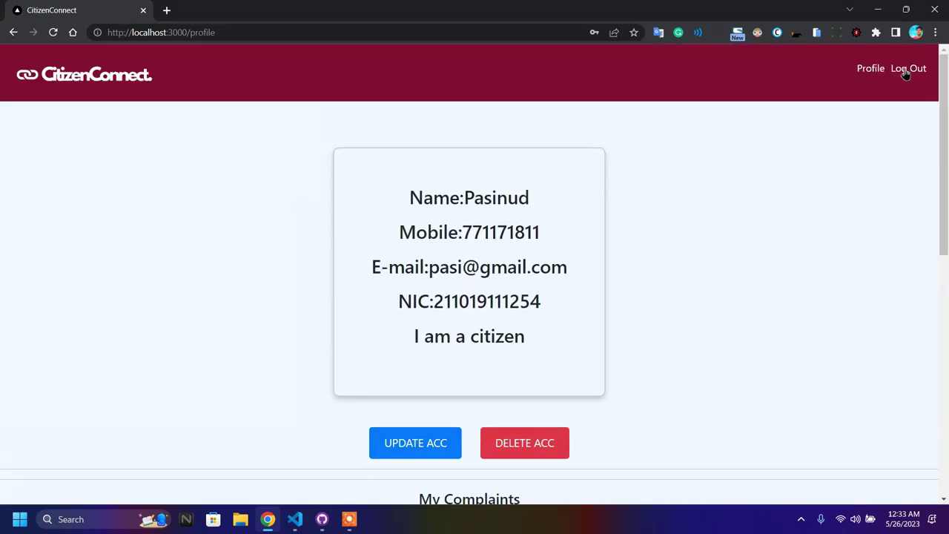
# Return to the complaint list and copy the complaint title "Overflowing trash can"
pyautogui.click(80, 79)
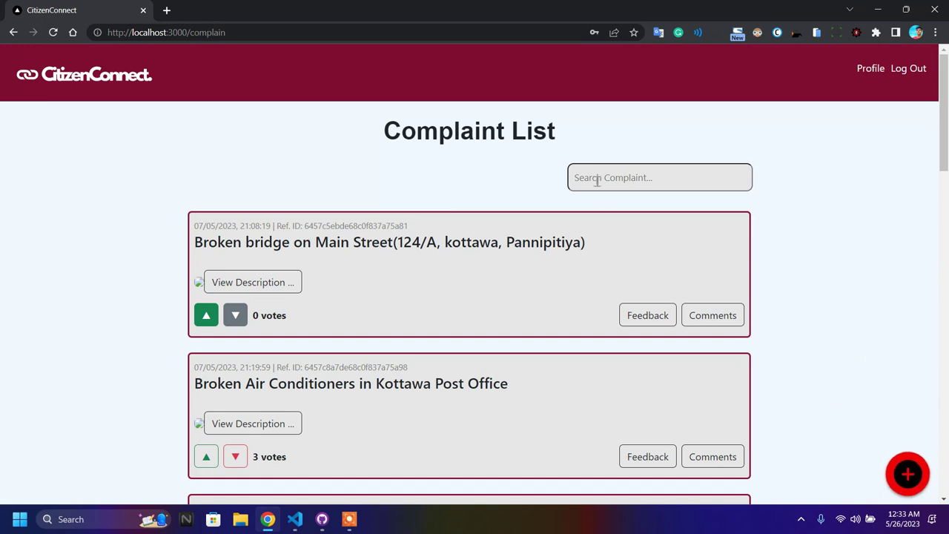
pyautogui.scroll(-10, 464, 268)
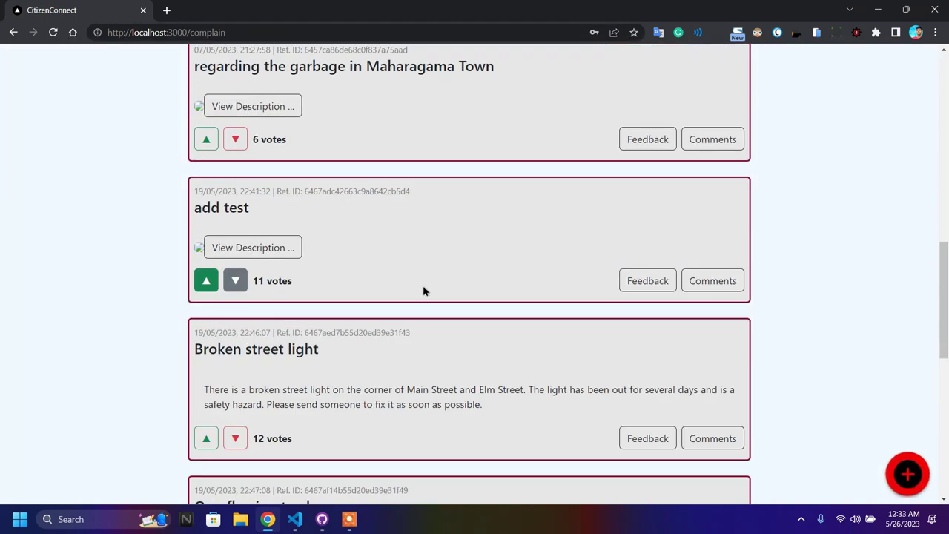
pyautogui.scroll(-2, 423, 290)
pyautogui.moveTo(352, 386); pyautogui.dragTo(186, 389)
pyautogui.rightClick(213, 384)
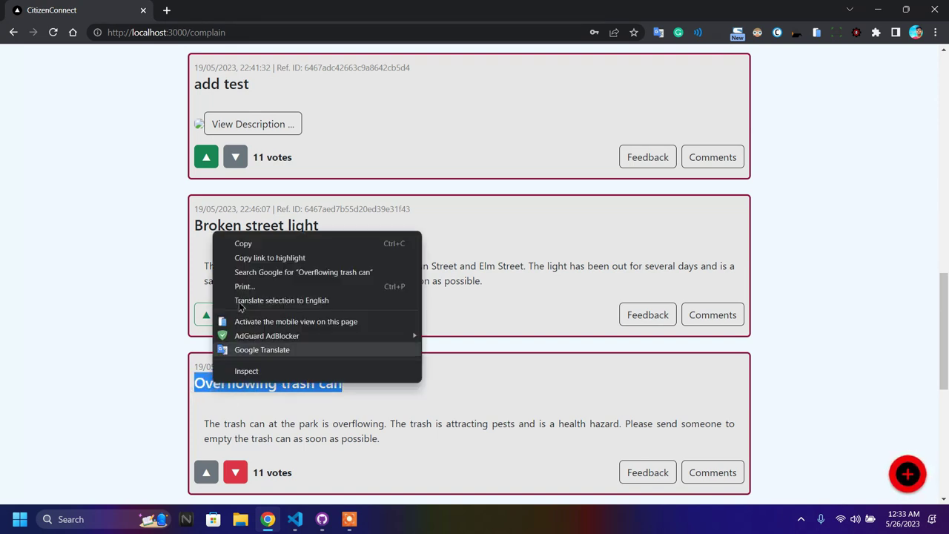
pyautogui.click(249, 244)
# Search the complaint list for "Overflowing trash can" using the copied title
pyautogui.scroll(13, 272, 268)
pyautogui.click(594, 186)
pyautogui.rightClick(590, 176)
pyautogui.click(623, 276)
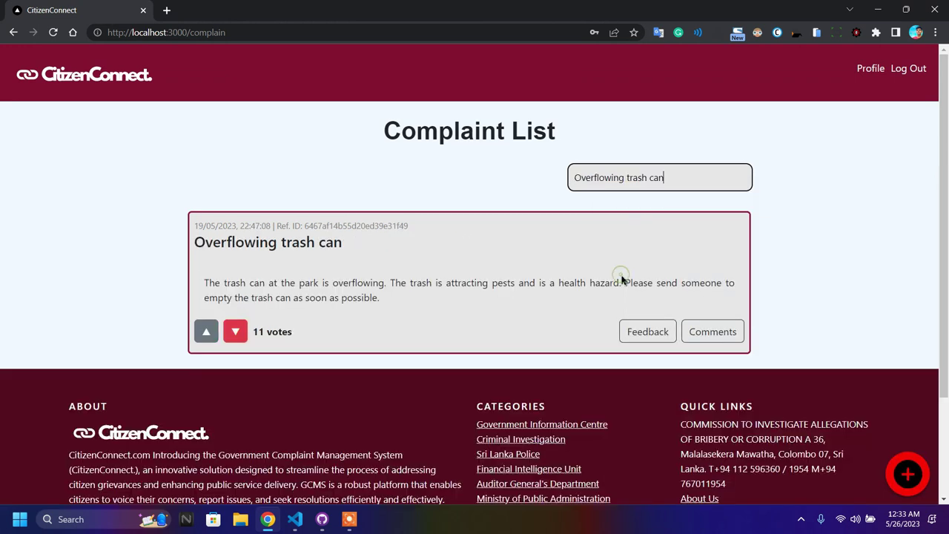
pyautogui.moveTo(202, 242); pyautogui.dragTo(422, 252)
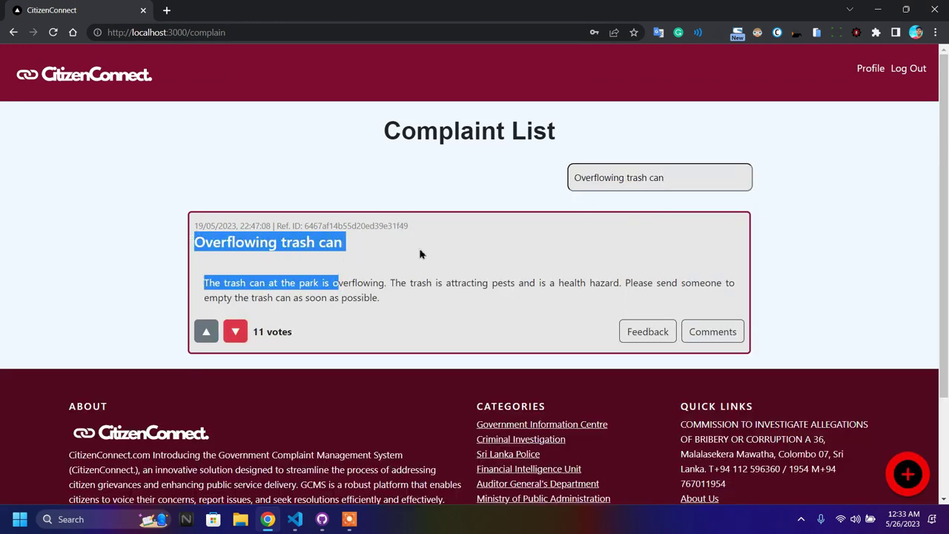
pyautogui.click(423, 249)
# Clear the "Overflowing trash can" search text to bring back the full complaint list
pyautogui.click(675, 180)
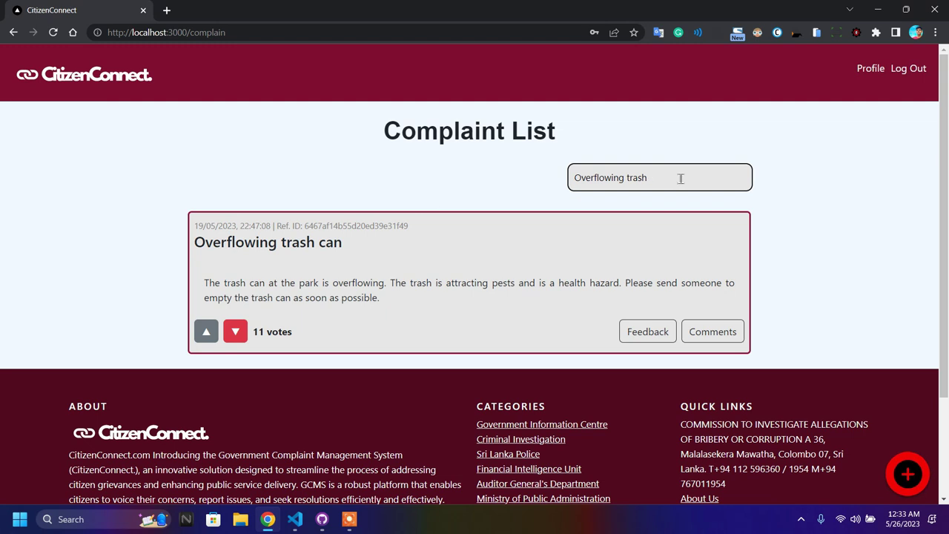
pyautogui.hotkey('ctrl', 'a')
pyautogui.press('BackSpace')
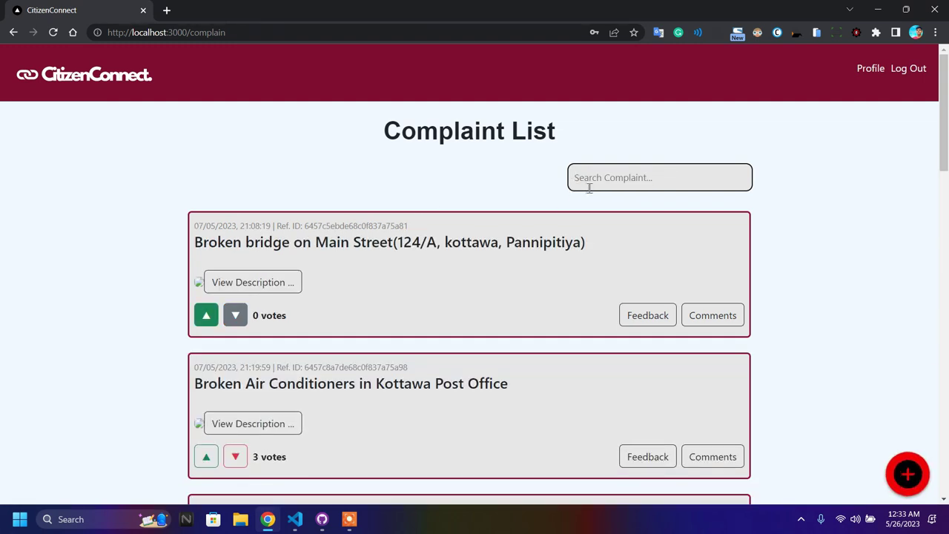
pyautogui.hotkey('ctrl', 'z')
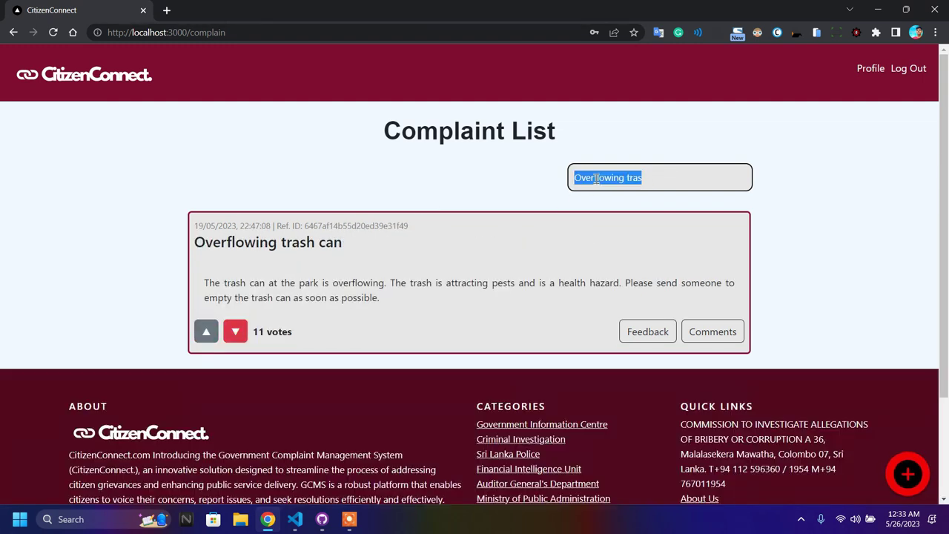
pyautogui.press('BackSpace')
pyautogui.scroll(-4, 637, 299)
pyautogui.scroll(4, 526, 290)
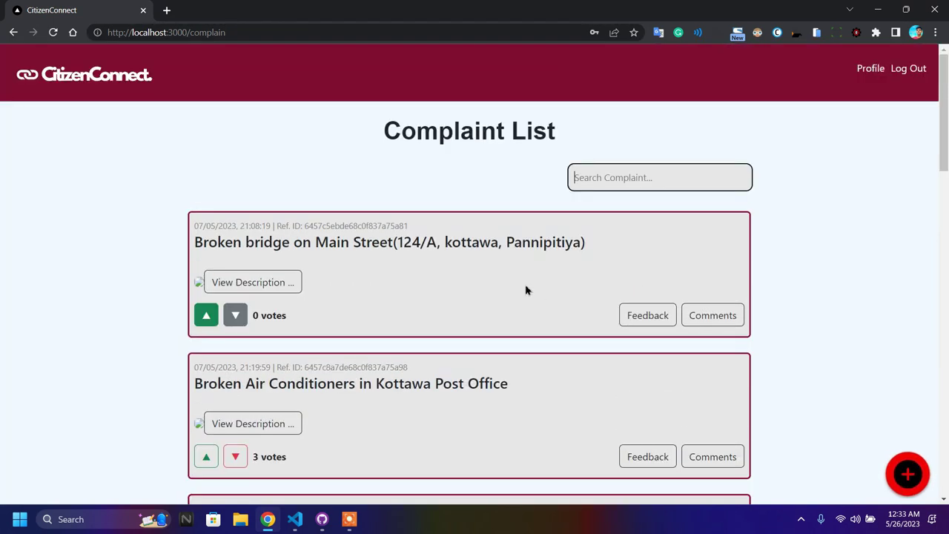
# Create a new complaint titled "test 1" with the description "test 2" and submit it without an attachment
pyautogui.click(909, 475)
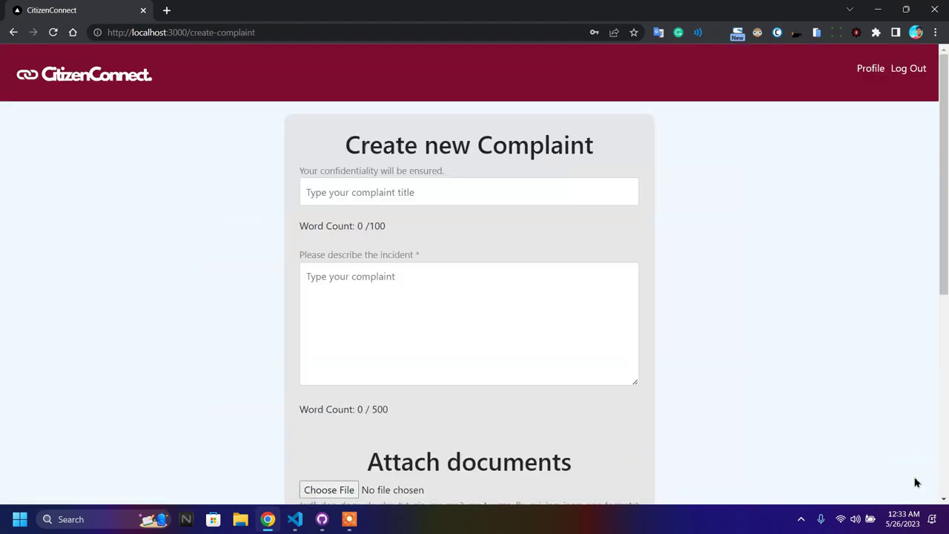
pyautogui.click(329, 195)
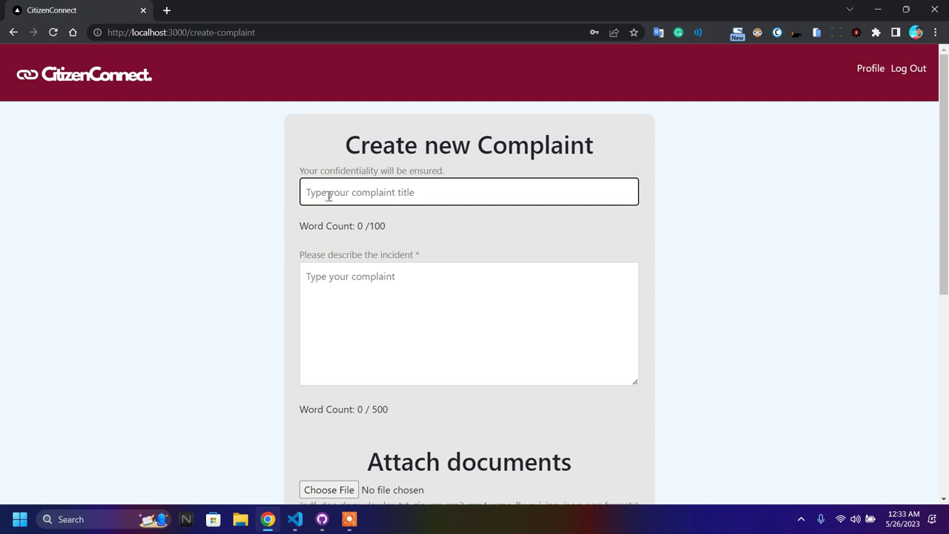
pyautogui.write('test')
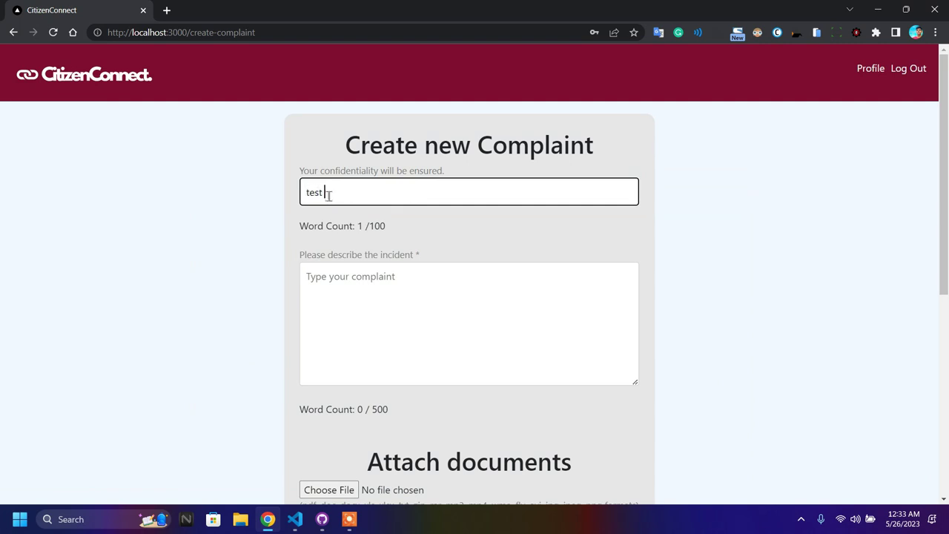
pyautogui.click(353, 305)
pyautogui.write('test 2')
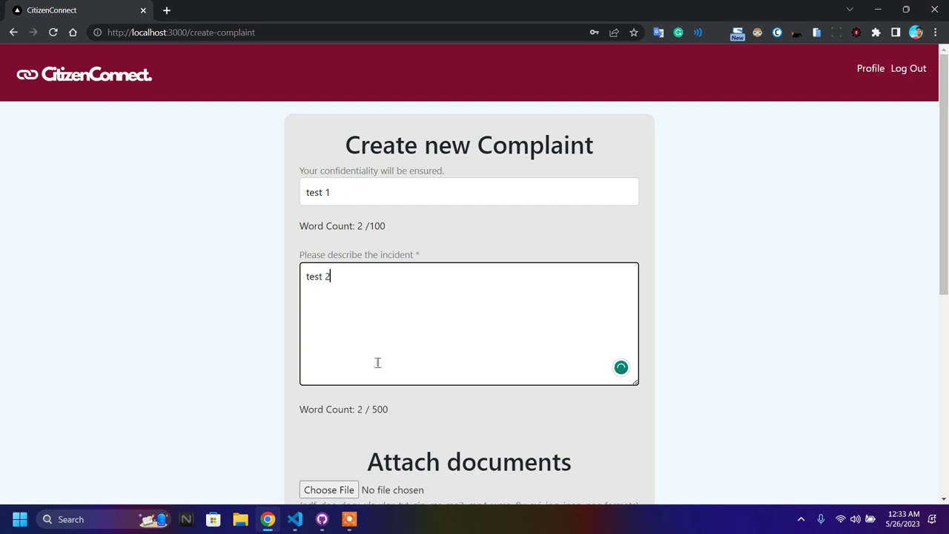
pyautogui.scroll(-2, 378, 363)
pyautogui.click(472, 420)
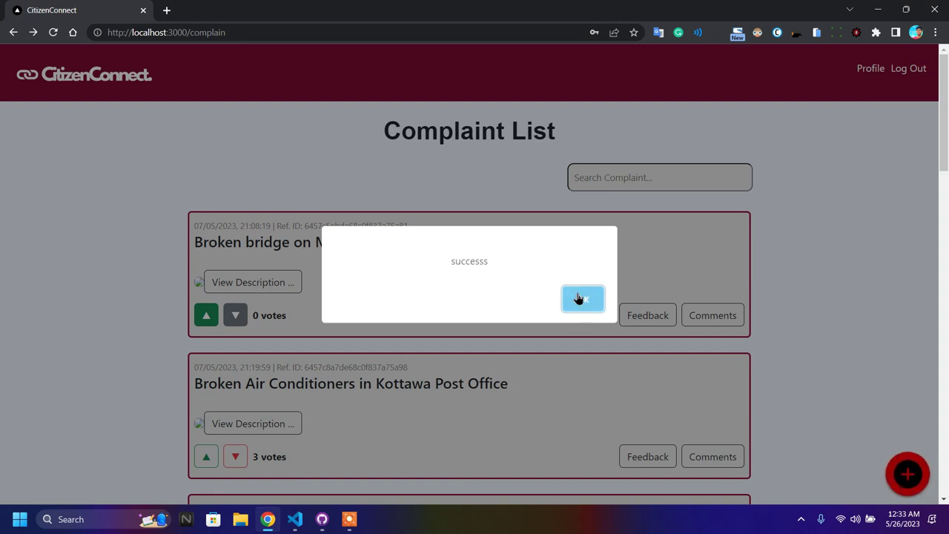
pyautogui.click(582, 299)
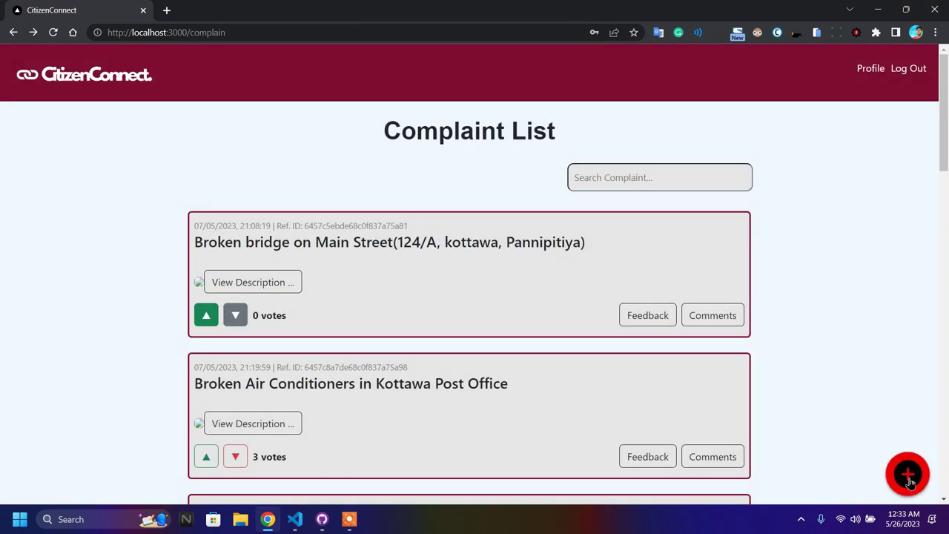
# Start another new complaint with the title "test fdg" and the description "te34234"
pyautogui.click(909, 478)
pyautogui.click(366, 193)
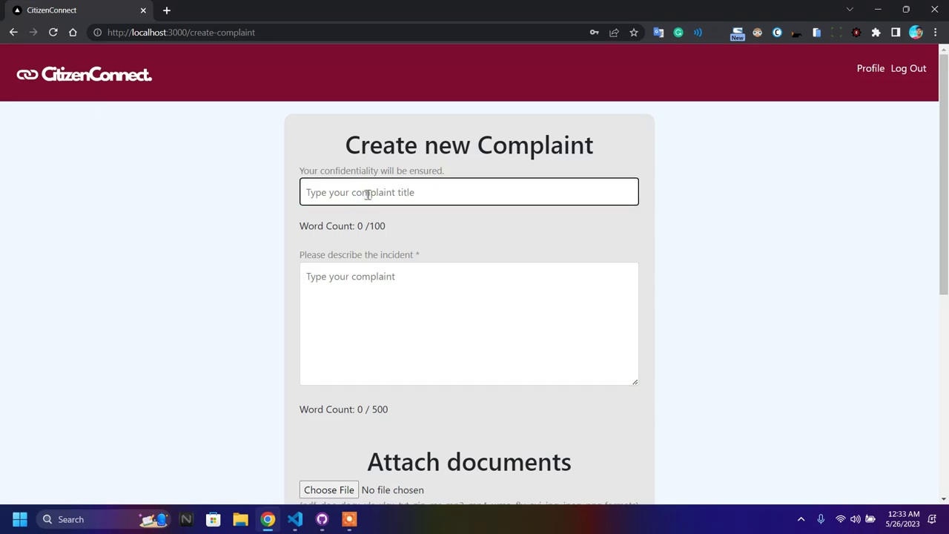
pyautogui.write('test fdg')
pyautogui.click(339, 281)
pyautogui.write('te3423')
pyautogui.scroll(-2, 442, 348)
pyautogui.scroll(2, 442, 349)
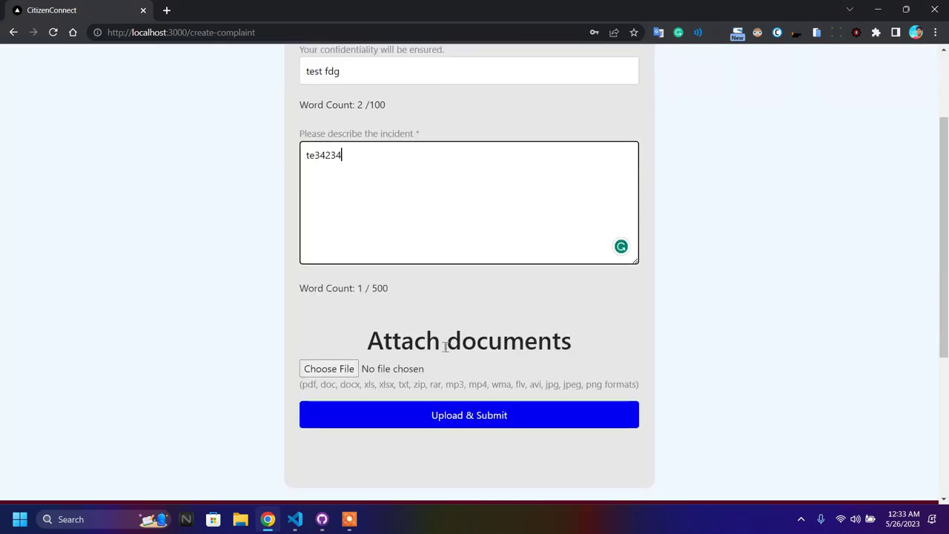
# Empty the complaint's description and title and try to submit the blank form
pyautogui.press('BackSpace')
pyautogui.press('BackSpace')
pyautogui.press('BackSpace')
pyautogui.press('BackSpace')
pyautogui.press('BackSpace')
pyautogui.press('BackSpace')
pyautogui.click(381, 191)
pyautogui.press('BackSpace')
pyautogui.press('BackSpace')
pyautogui.press('BackSpace')
pyautogui.press('BackSpace')
pyautogui.press('BackSpace')
pyautogui.press('BackSpace')
pyautogui.press('BackSpace')
pyautogui.press('BackSpace')
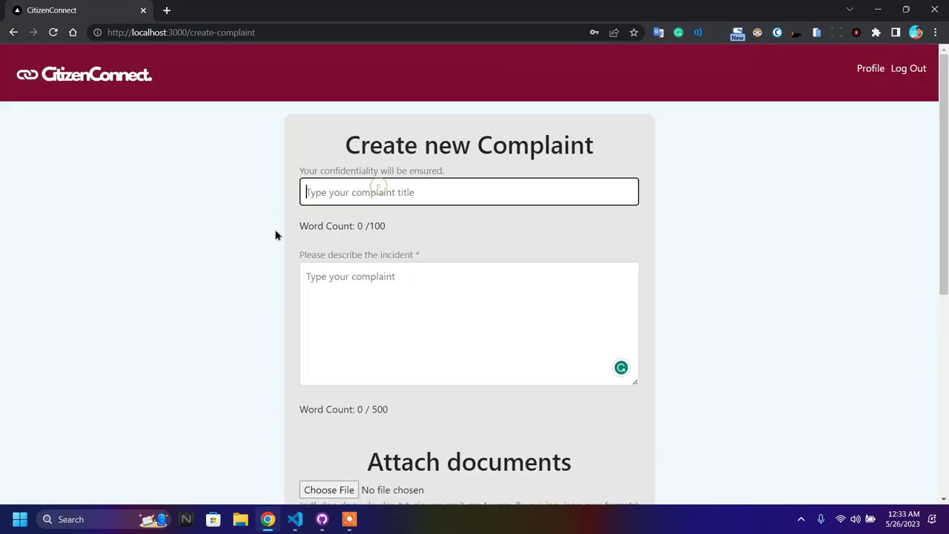
pyautogui.scroll(-2, 402, 404)
pyautogui.click(490, 359)
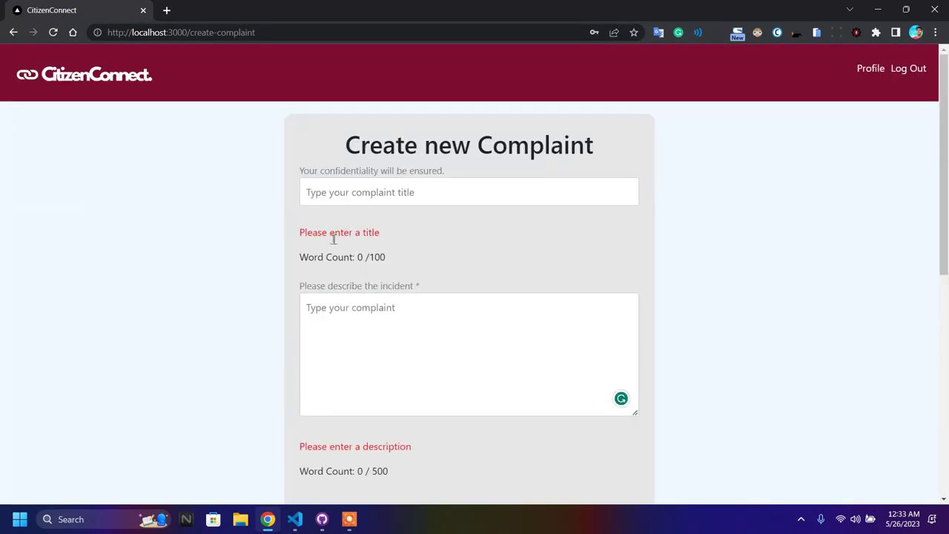
# Enter "sgdfg klgmdfg dfg dfg" as the complaint title and "dfgdfg dfg df dfg" as the incident description
pyautogui.click(376, 190)
pyautogui.write('sgdfg  klgmdfg')
pyautogui.click(362, 328)
pyautogui.click(401, 196)
pyautogui.write('dfg')
pyautogui.click(379, 313)
pyautogui.write('dfgdfg  dfg df dfg')
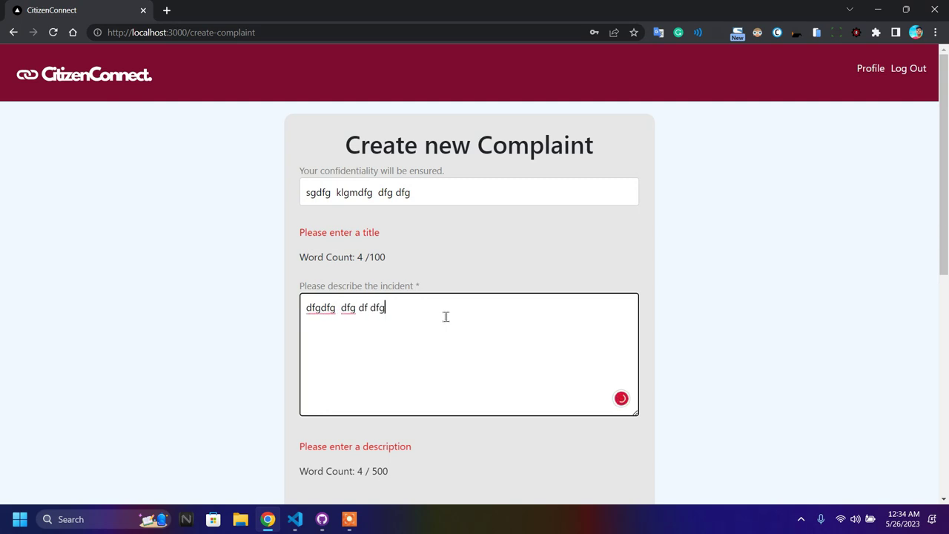
# Delete the whole incident description and try to submit the complaint with only its title
pyautogui.scroll(-3, 444, 316)
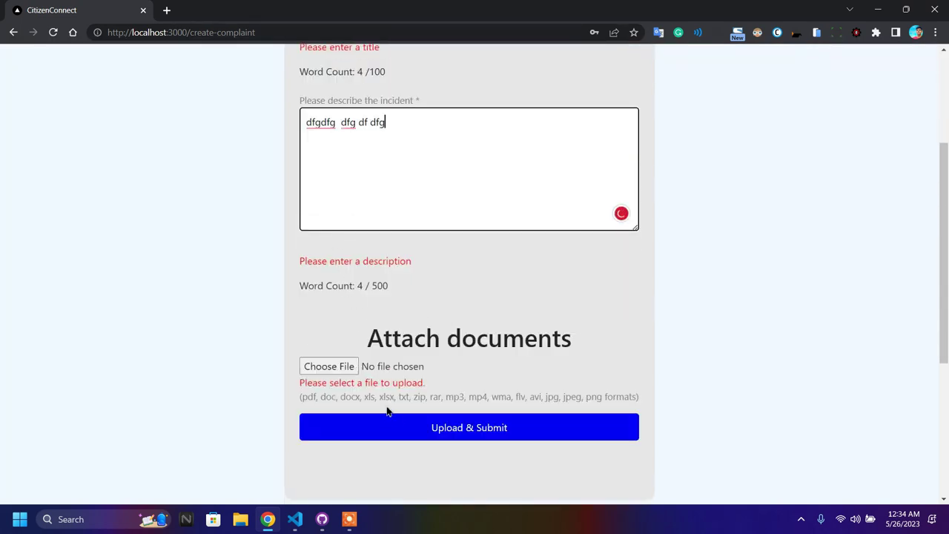
pyautogui.press('BackSpace')
pyautogui.press('BackSpace')
pyautogui.press('BackSpace')
pyautogui.press('BackSpace')
pyautogui.press('BackSpace')
pyautogui.press('BackSpace')
pyautogui.press('BackSpace')
pyautogui.press('BackSpace')
pyautogui.press('BackSpace')
pyautogui.press('BackSpace')
pyautogui.press('BackSpace')
pyautogui.press('BackSpace')
pyautogui.press('BackSpace')
pyautogui.press('BackSpace')
pyautogui.press('BackSpace')
pyautogui.press('BackSpace')
pyautogui.press('BackSpace')
pyautogui.press('BackSpace')
pyautogui.click(466, 430)
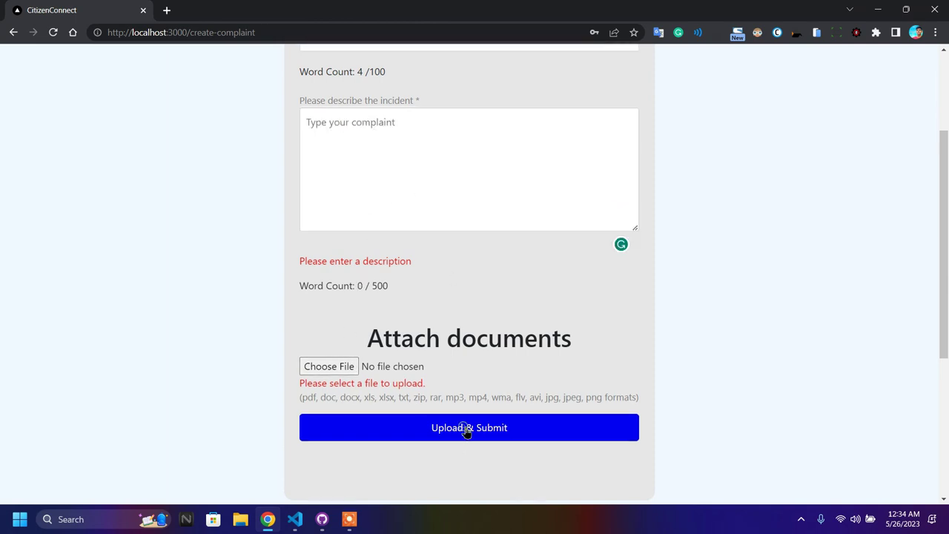
# Enter the incident description "fdsgdgdfg ds sdf" and attach Y3S1_DS_Project-Main.zip from Downloads
pyautogui.click(369, 195)
pyautogui.write('fdsgdgdfg ds sdf')
pyautogui.click(319, 366)
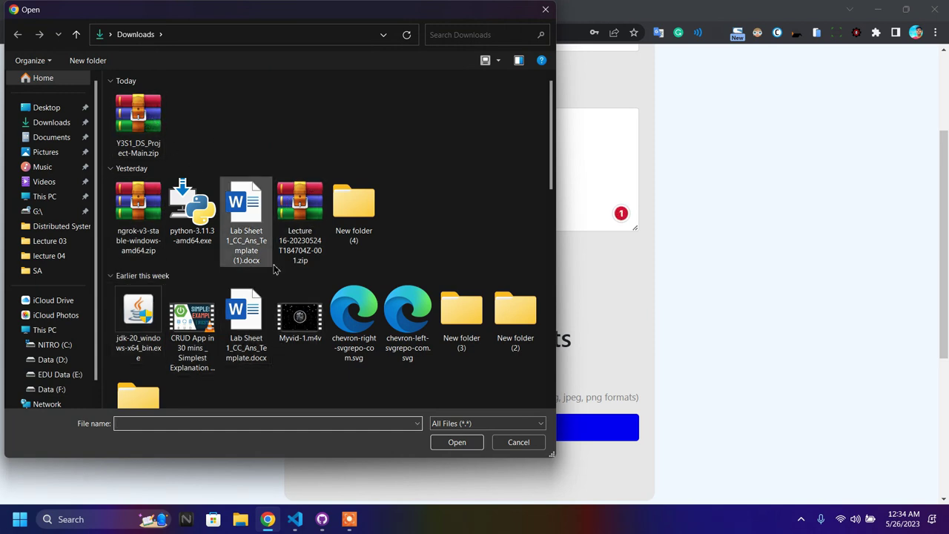
pyautogui.doubleClick(148, 148)
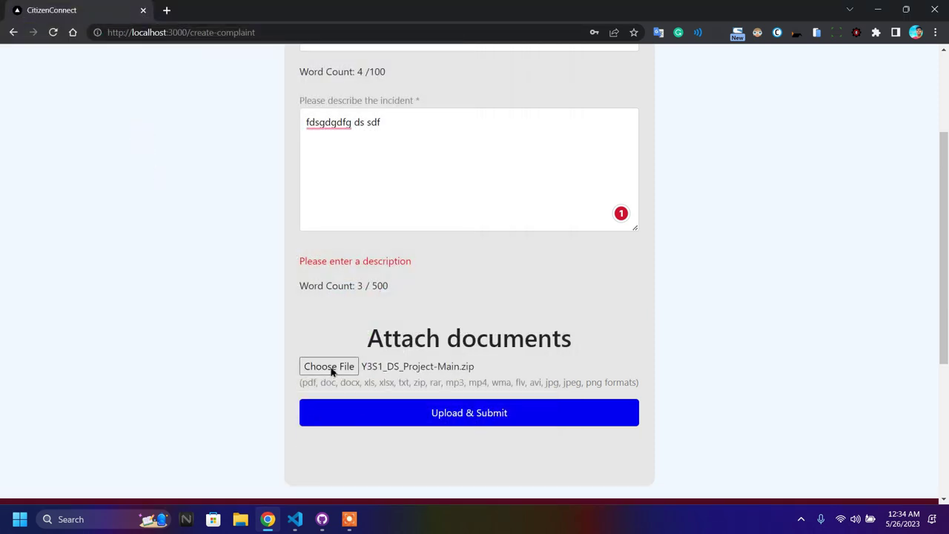
# Try to attach python-3.11.3-amd64.exe to the complaint in place of the zip file
pyautogui.click(328, 366)
pyautogui.doubleClick(193, 209)
pyautogui.moveTo(302, 386); pyautogui.dragTo(521, 401)
pyautogui.click(468, 404)
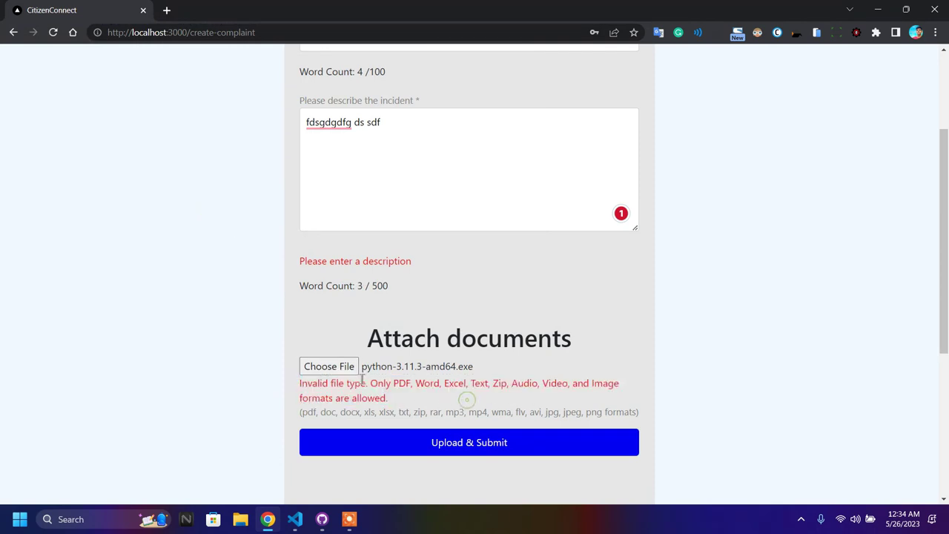
# Attach Lab Sheet 1_CC_Ans_Template.docx to the complaint instead and submit it
pyautogui.click(328, 366)
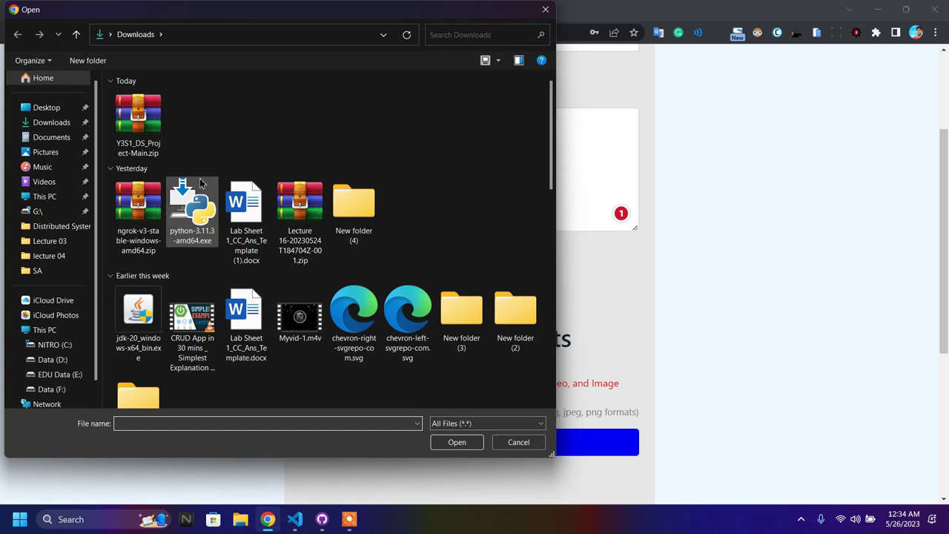
pyautogui.doubleClick(243, 319)
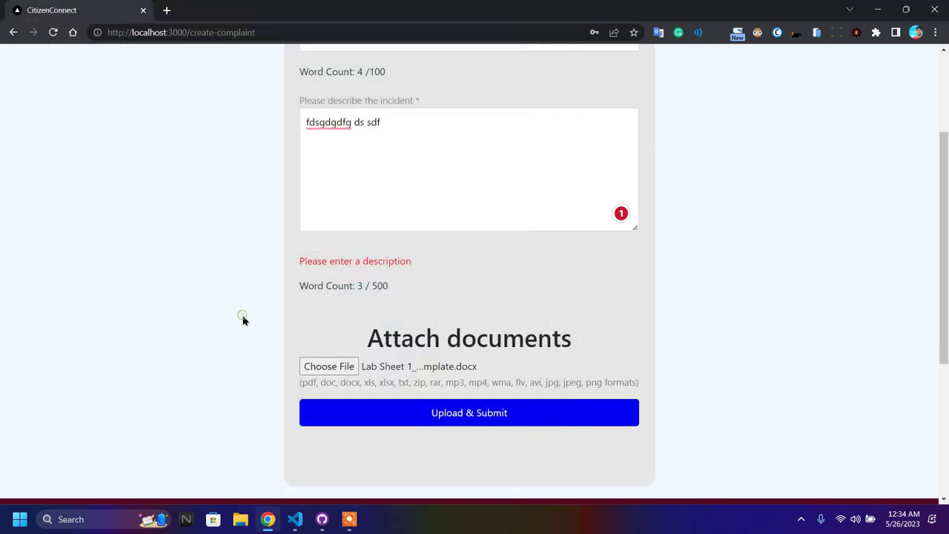
pyautogui.click(458, 422)
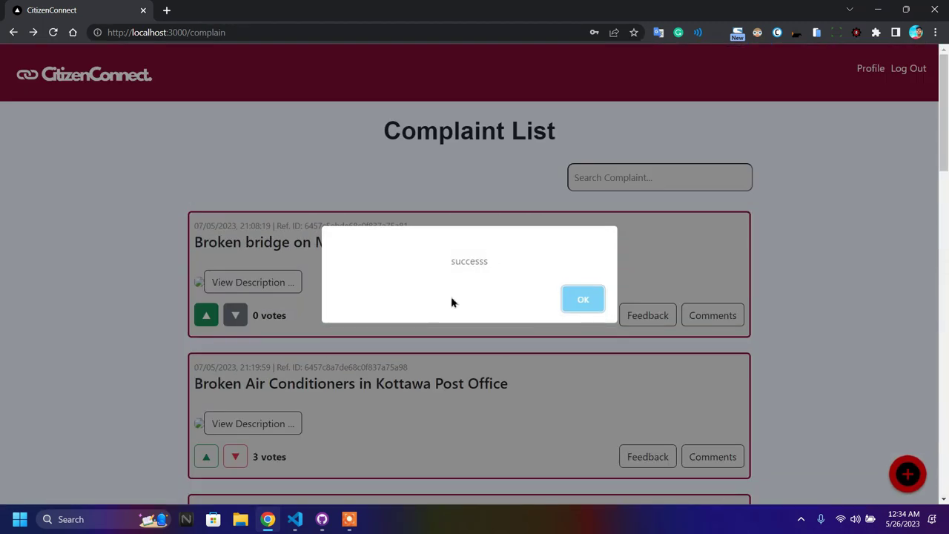
pyautogui.click(580, 307)
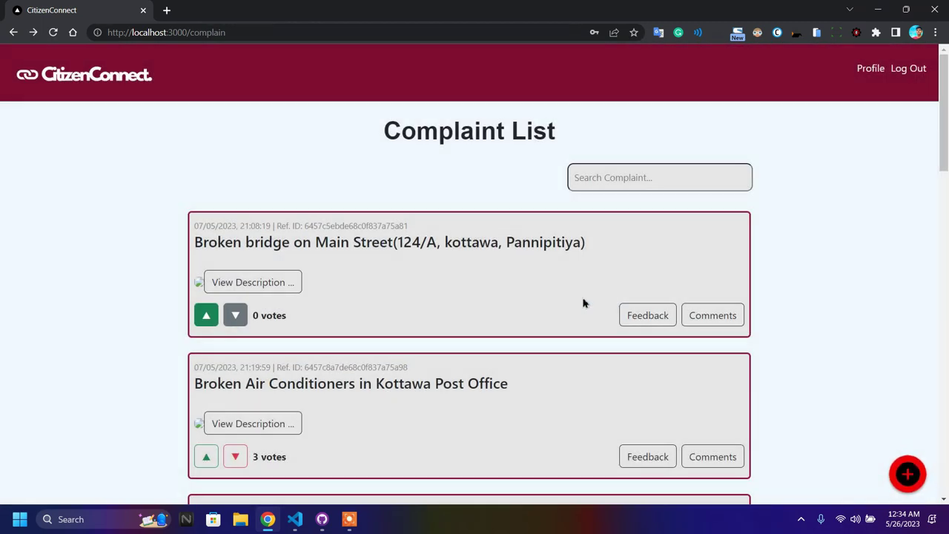
# Open the citizen's profile and open the "sgdfg klgmdfg dfg dfg" complaint in My Complaints for updating
pyautogui.click(871, 68)
pyautogui.scroll(-5, 510, 258)
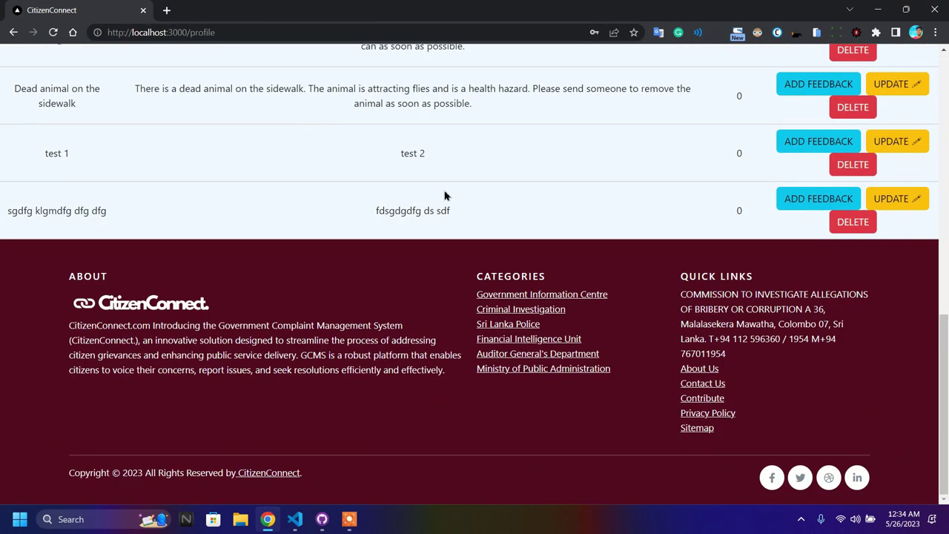
pyautogui.moveTo(4, 218); pyautogui.dragTo(577, 205)
pyautogui.click(646, 236)
pyautogui.scroll(2, 898, 322)
pyautogui.click(900, 331)
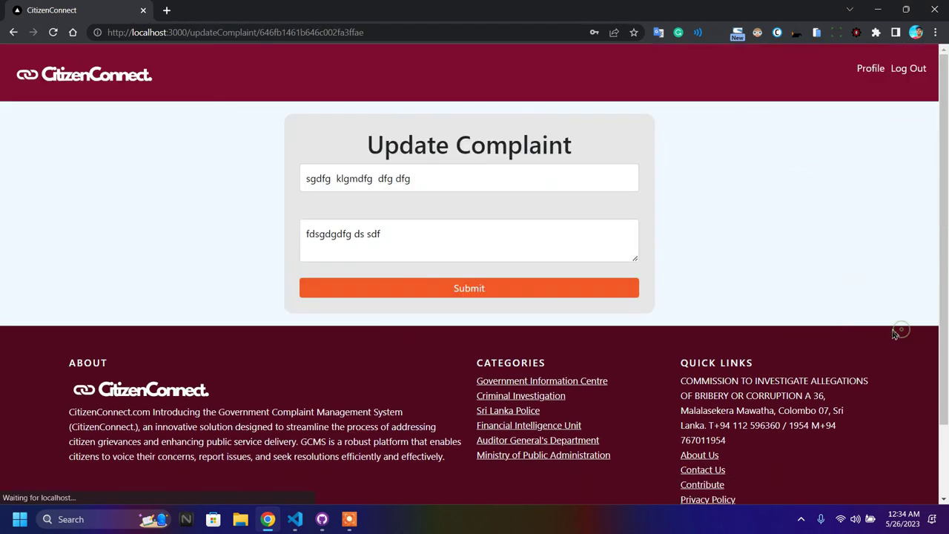
# Change the complaint's title to "test 5" and its description to "test 6", and submit the update
pyautogui.moveTo(439, 178); pyautogui.dragTo(155, 178)
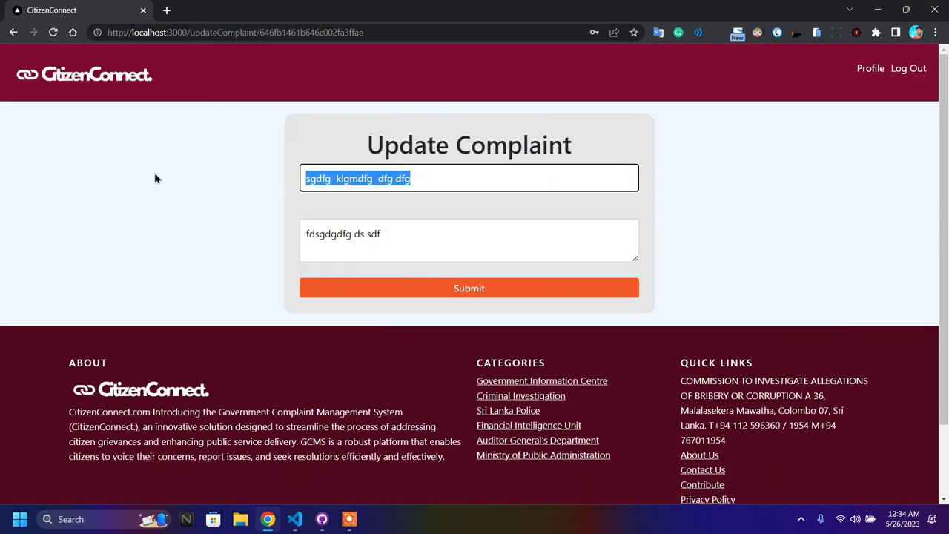
pyautogui.write('test 5')
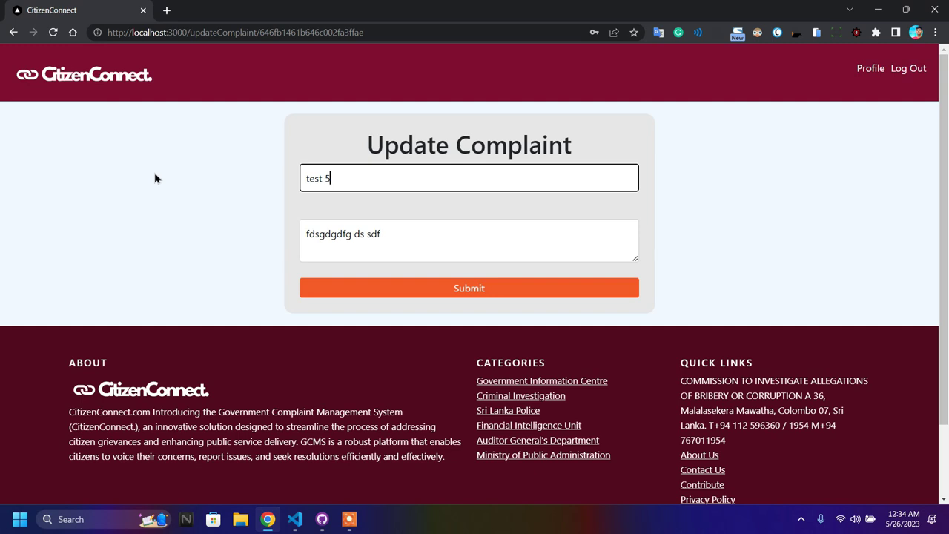
pyautogui.moveTo(401, 235); pyautogui.dragTo(2, 239)
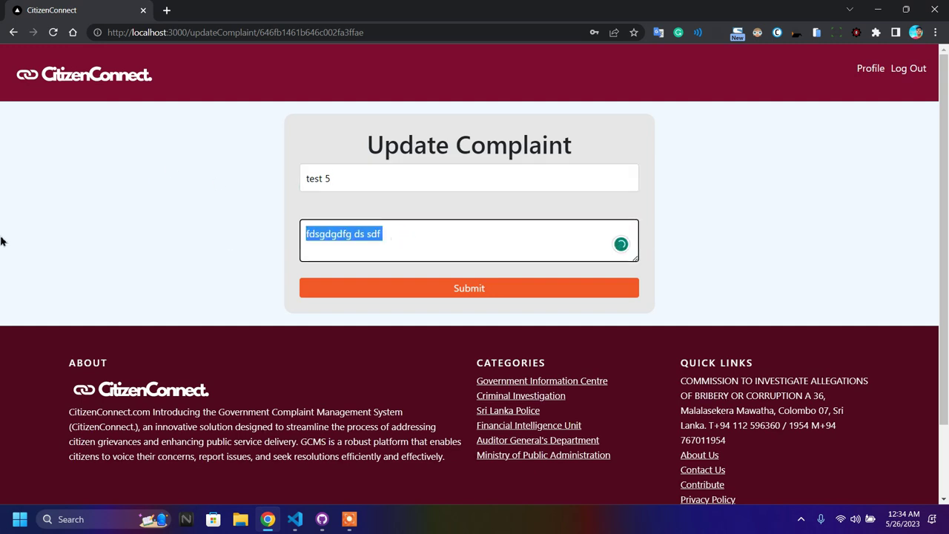
pyautogui.write('test 6')
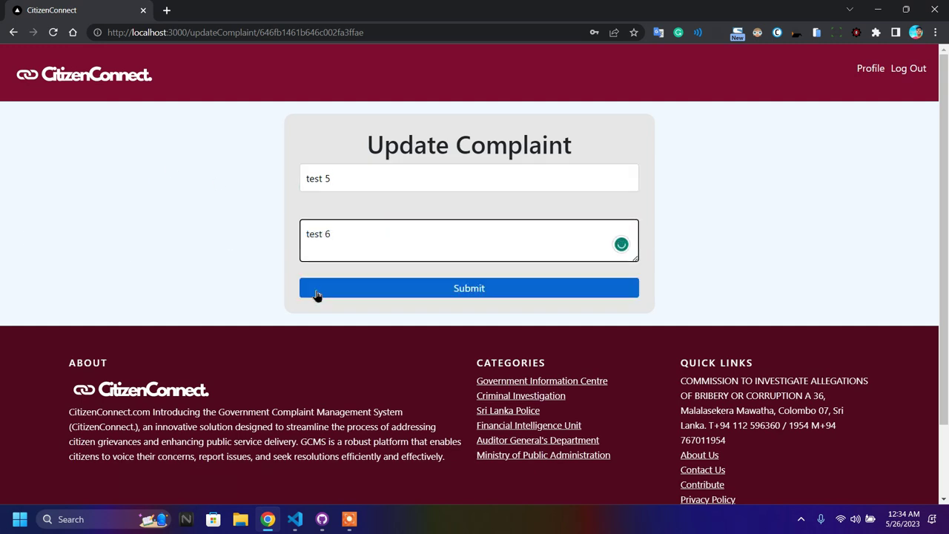
pyautogui.click(473, 293)
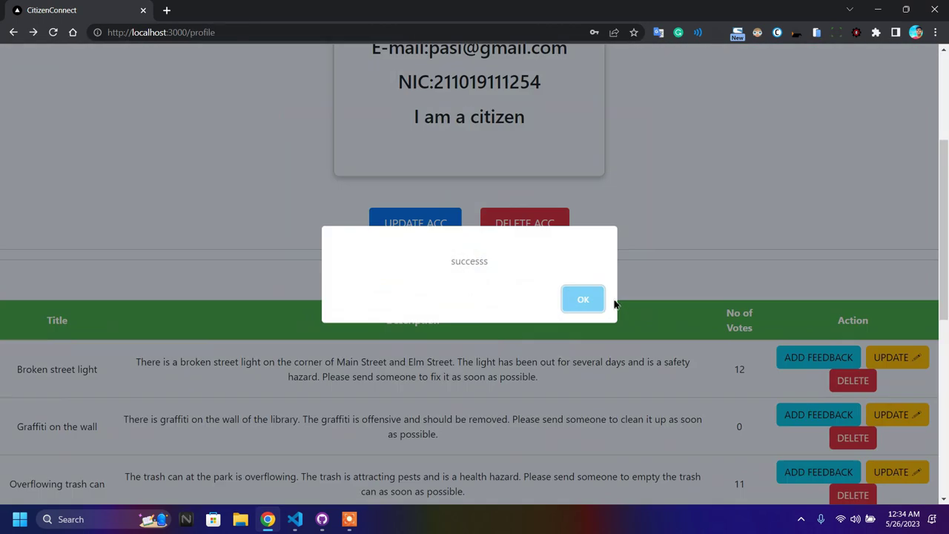
pyautogui.click(593, 300)
# Delete the "test 5" and "test 1" complaints from My Complaints and return to the complaint list
pyautogui.scroll(-3, 445, 334)
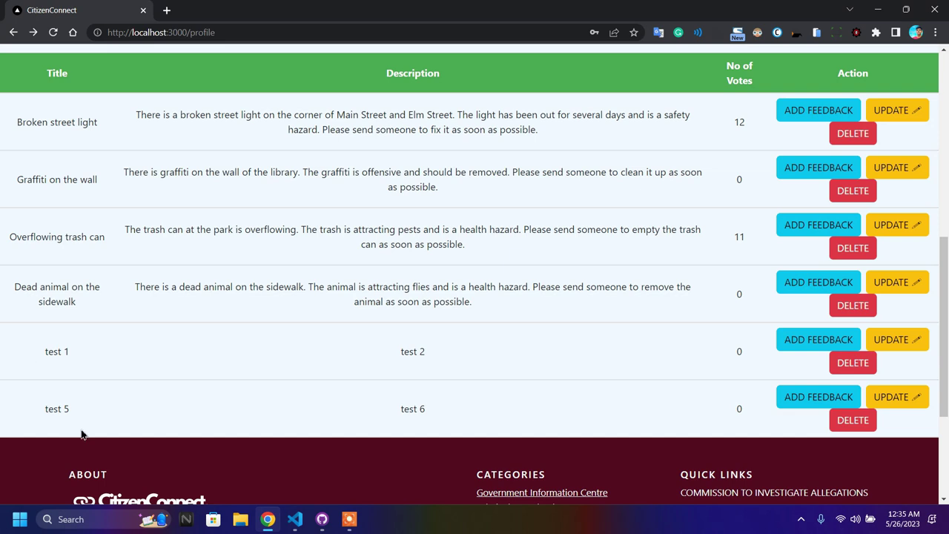
pyautogui.click(855, 420)
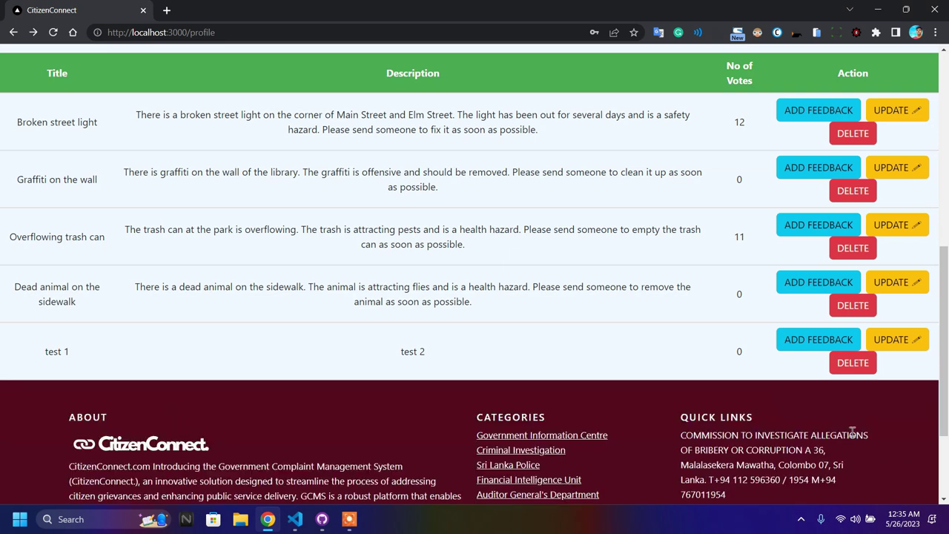
pyautogui.click(864, 369)
pyautogui.scroll(10, 625, 356)
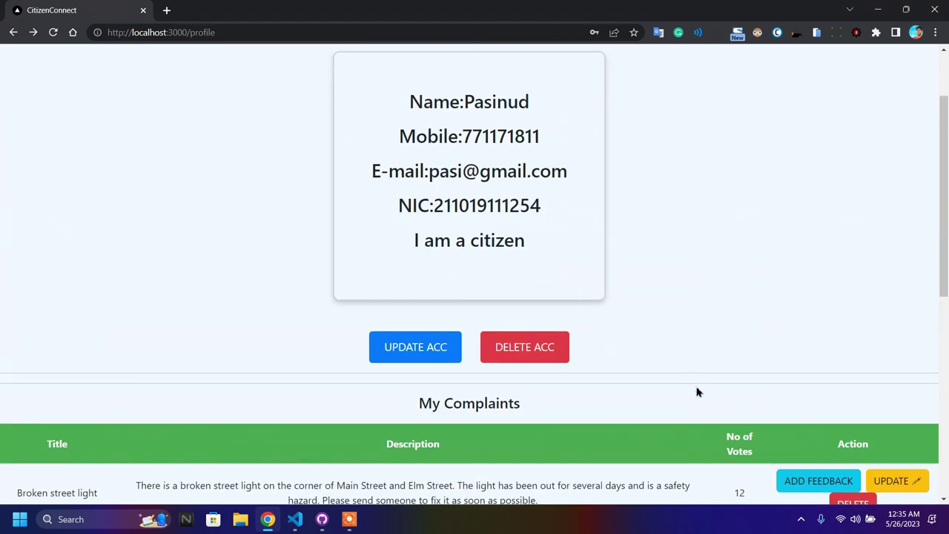
pyautogui.click(104, 82)
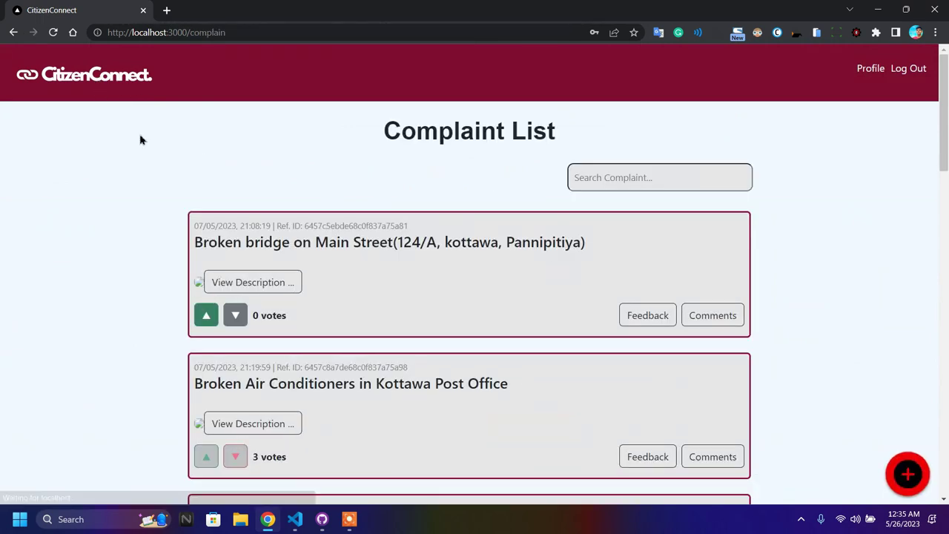
# Copy the title "Broken street light" from its complaint and search the complaint list for it
pyautogui.scroll(-12, 281, 287)
pyautogui.moveTo(330, 300); pyautogui.dragTo(194, 288)
pyautogui.hotkey('ctrl', 'c')
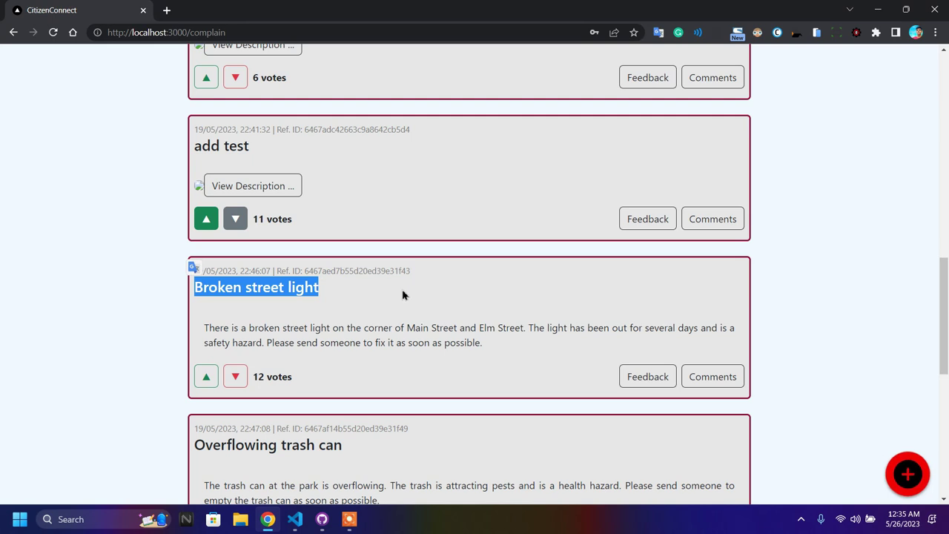
pyautogui.scroll(15, 419, 274)
pyautogui.click(610, 173)
pyautogui.hotkey('ctrl', 'v')
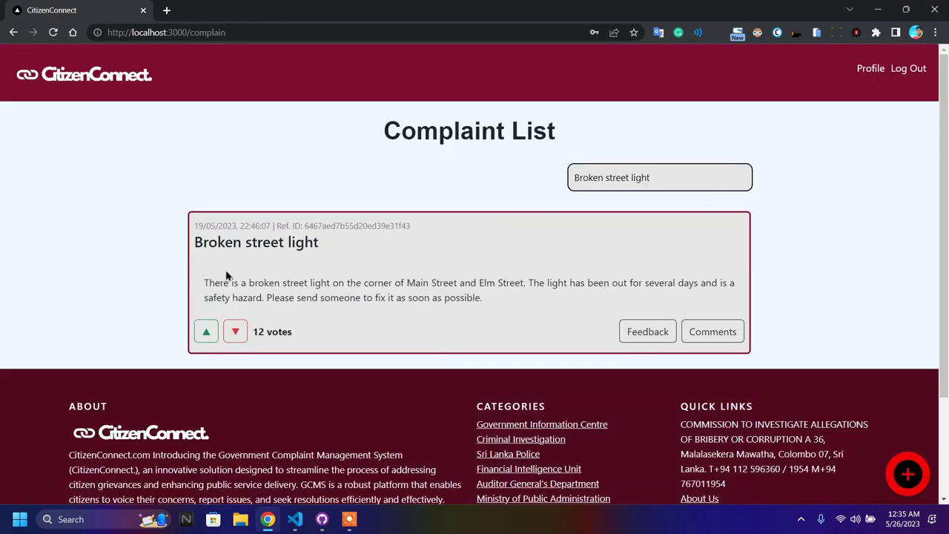
# Clear the complaint search text and look through the full complaint list
pyautogui.press('BackSpace')
pyautogui.press('BackSpace')
pyautogui.press('BackSpace')
pyautogui.press('BackSpace')
pyautogui.press('BackSpace')
pyautogui.press('BackSpace')
pyautogui.press('BackSpace')
pyautogui.press('BackSpace')
pyautogui.press('BackSpace')
pyautogui.press('BackSpace')
pyautogui.press('BackSpace')
pyautogui.press('BackSpace')
pyautogui.press('BackSpace')
pyautogui.press('BackSpace')
pyautogui.press('BackSpace')
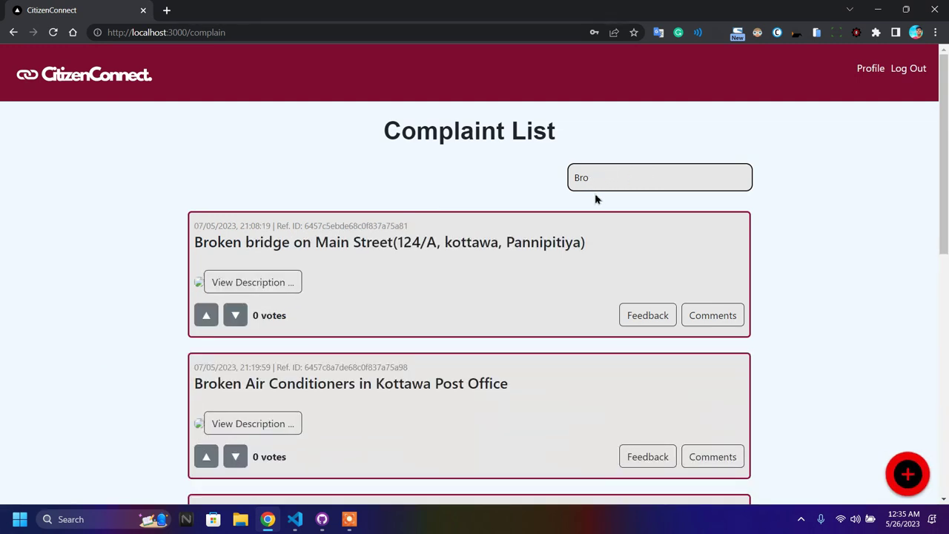
pyautogui.scroll(-10, 419, 269)
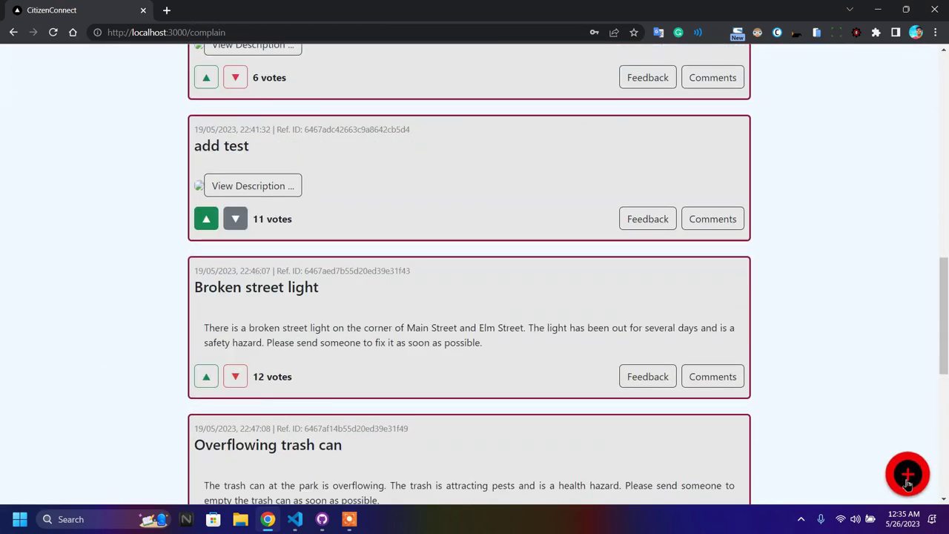
# View the new complaint form and the citizen's profile page, and return to the complaint list
pyautogui.click(908, 478)
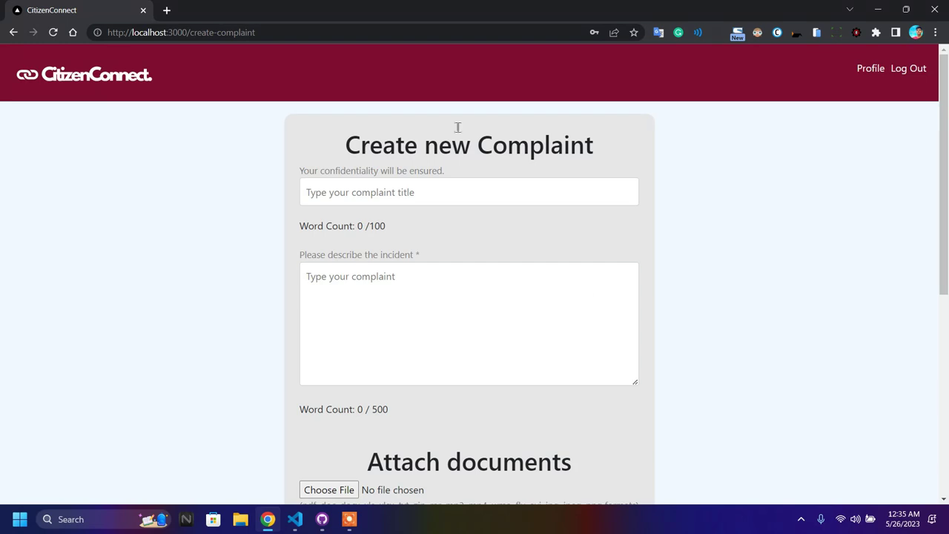
pyautogui.click(858, 70)
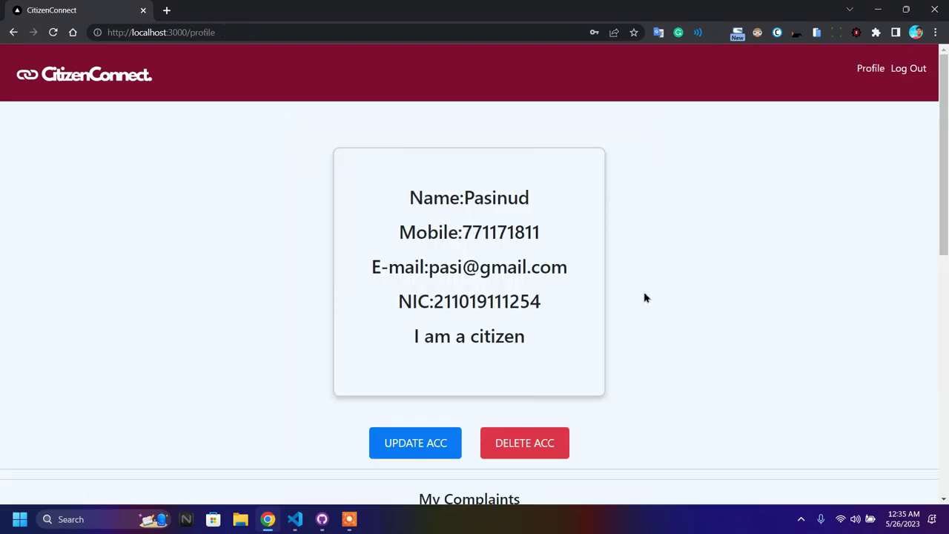
pyautogui.click(45, 83)
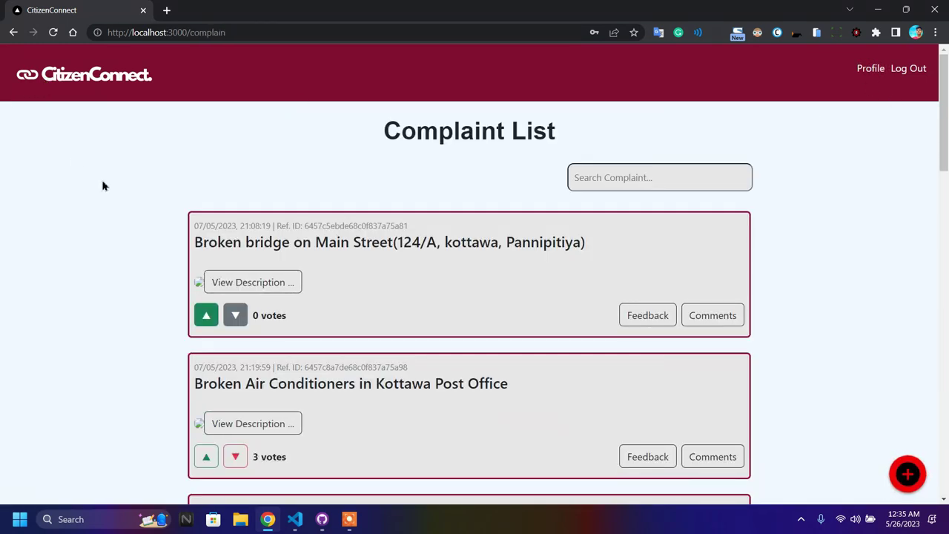
# Browse the complaint list down to the page footer and return to its beginning
pyautogui.scroll(-15, 125, 199)
pyautogui.scroll(6, 125, 199)
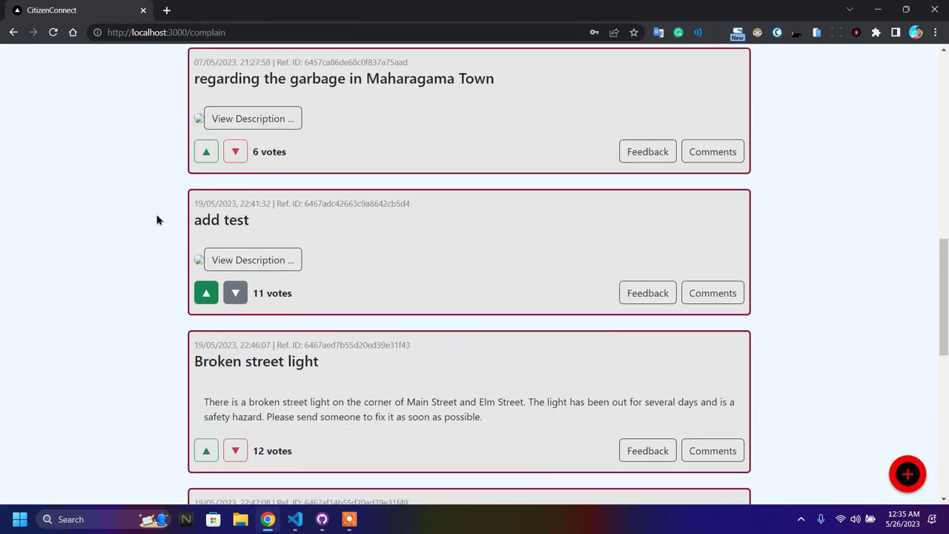
pyautogui.scroll(-6, 156, 219)
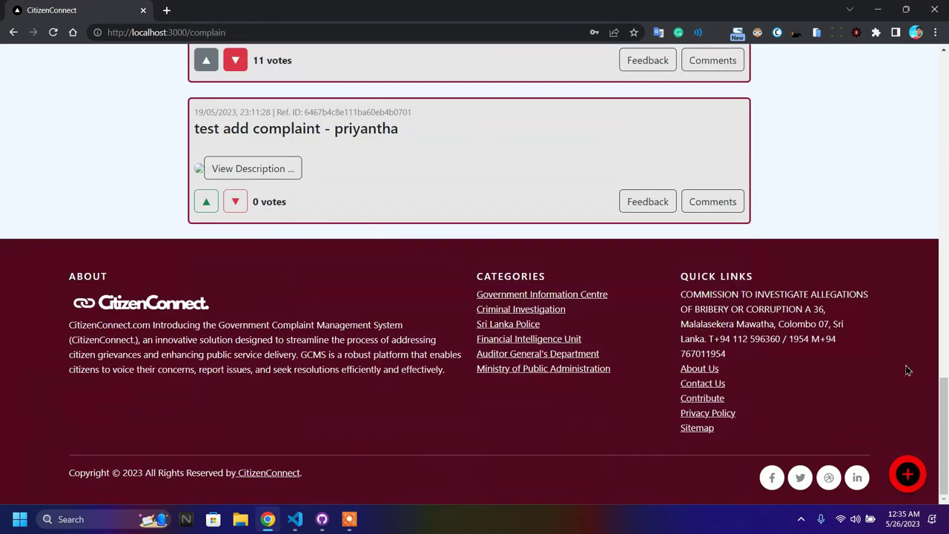
pyautogui.moveTo(944, 404); pyautogui.dragTo(917, 58)
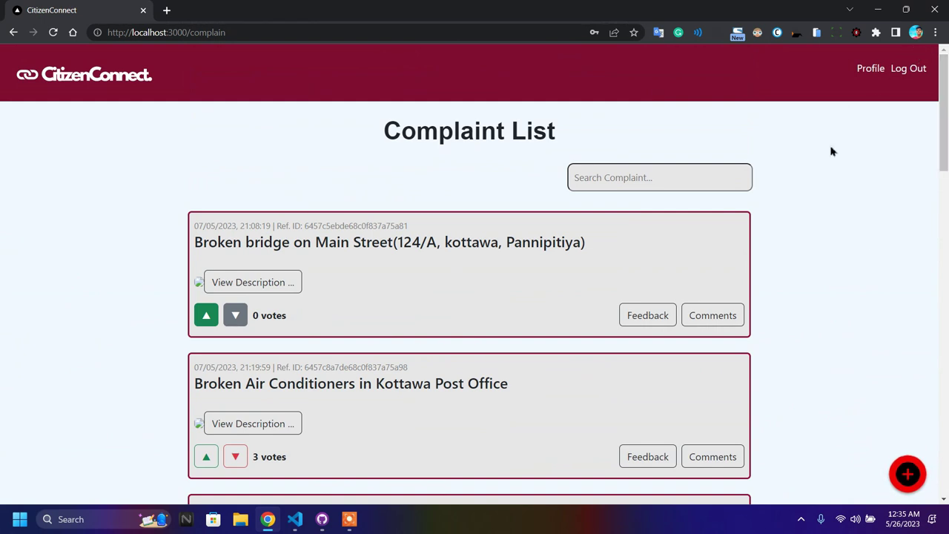
# Log out of the citizen account, view the sign-up page and return to the login page
pyautogui.click(906, 68)
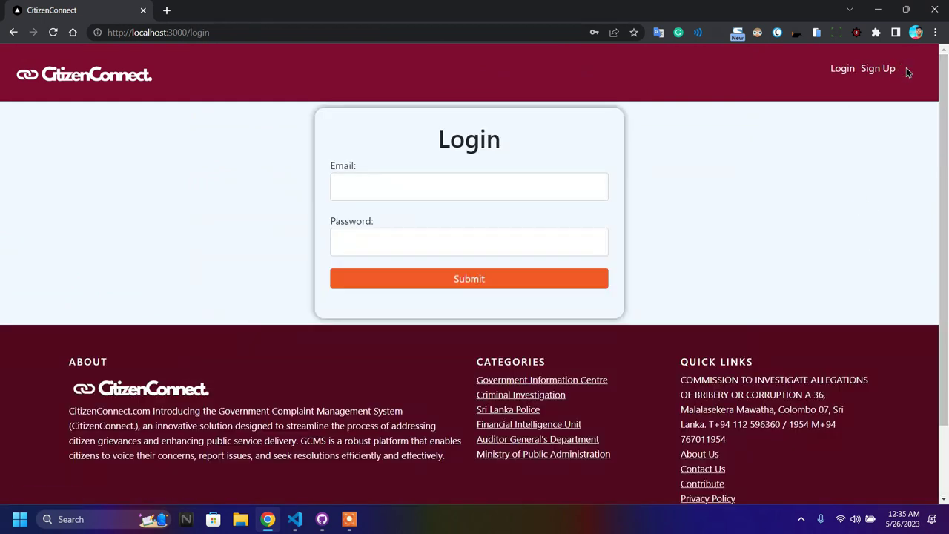
pyautogui.click(872, 71)
pyautogui.click(838, 69)
pyautogui.scroll(-1, 788, 239)
pyautogui.scroll(1, 674, 240)
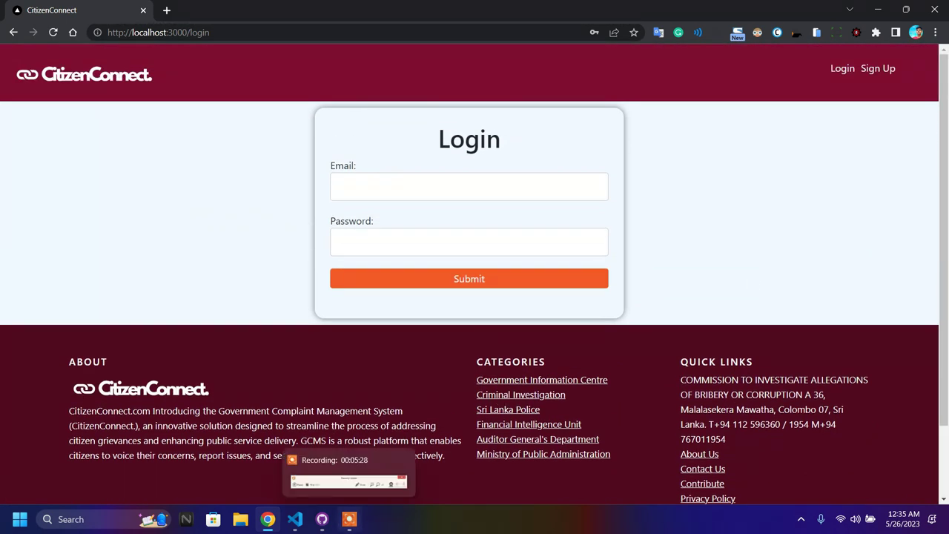
pyautogui.click(350, 519)
pyautogui.click(642, 513)
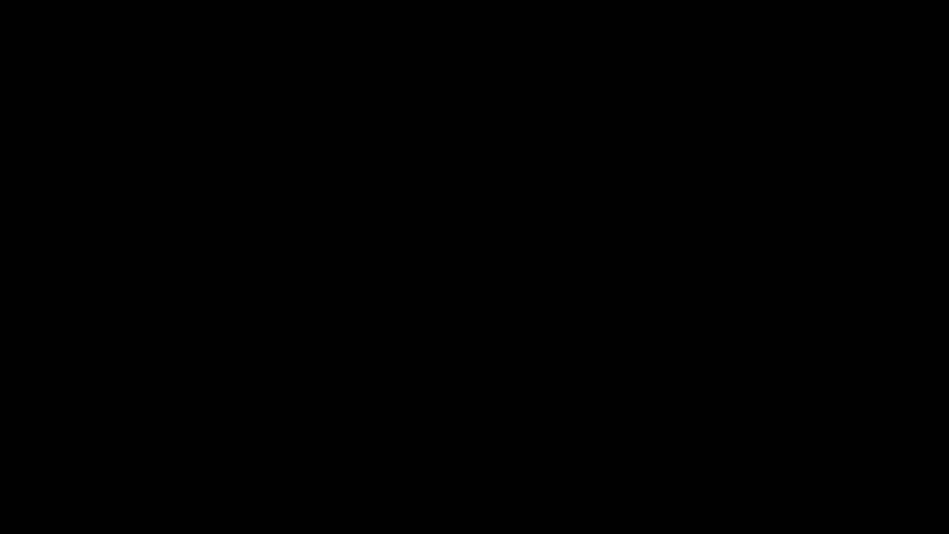